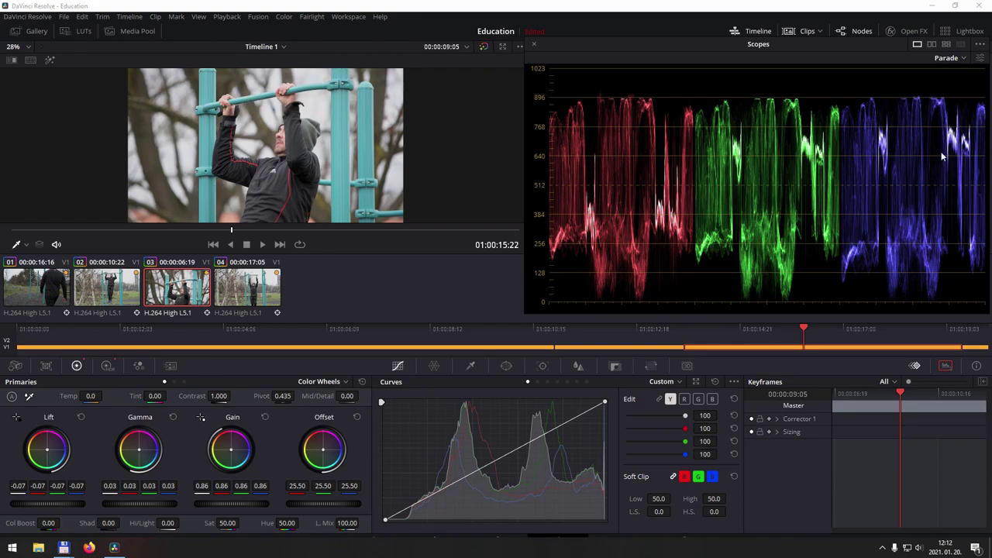
Keep the RGB parade scope, enlarge the viewer, dock the scopes and fit the pull-up frame
{"action": "left_click", "coordinate": [949, 58]}
{"action": "left_click", "coordinate": [938, 74]}
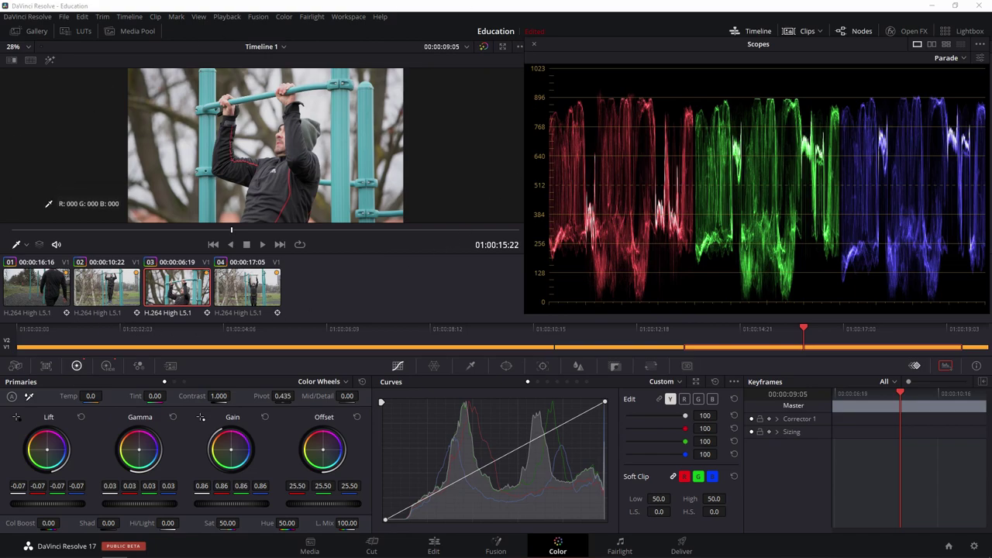
{"action": "left_click", "coordinate": [502, 49]}
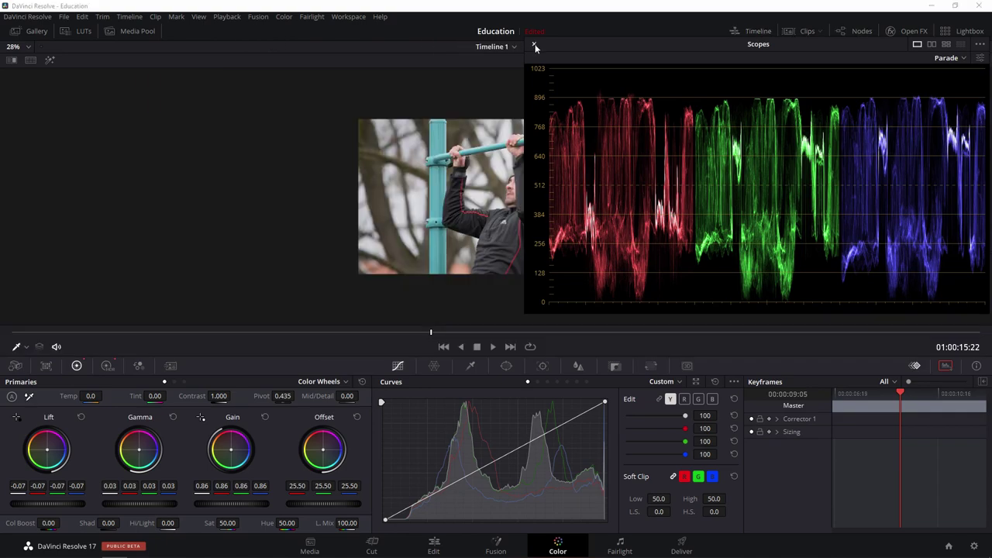
{"action": "left_click", "coordinate": [535, 44]}
{"action": "left_click", "coordinate": [14, 47]}
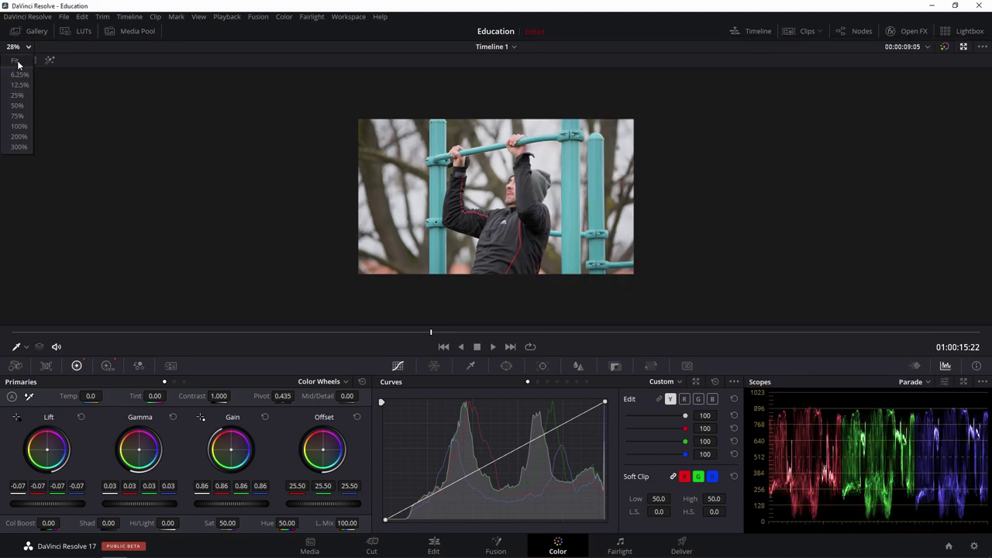
{"action": "left_click", "coordinate": [17, 61]}
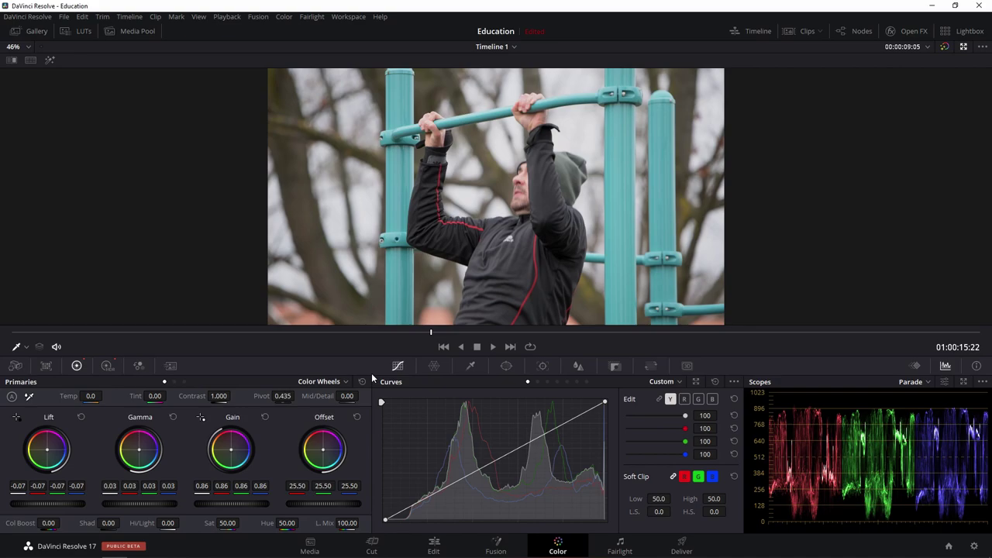
Compare graded and ungraded views of the pull-up clip several times, ending with the grade bypassed
{"action": "left_click", "coordinate": [946, 48]}
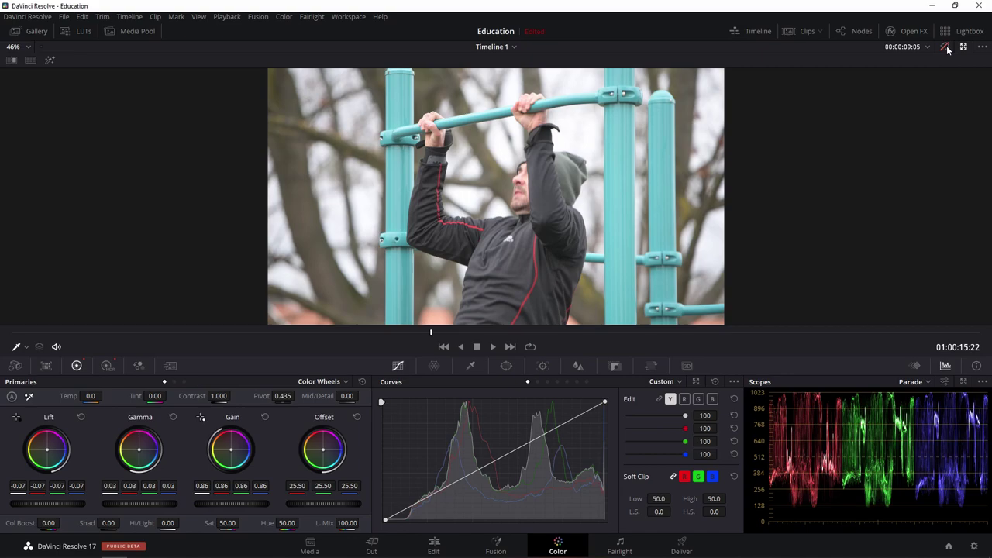
{"action": "left_click", "coordinate": [947, 46]}
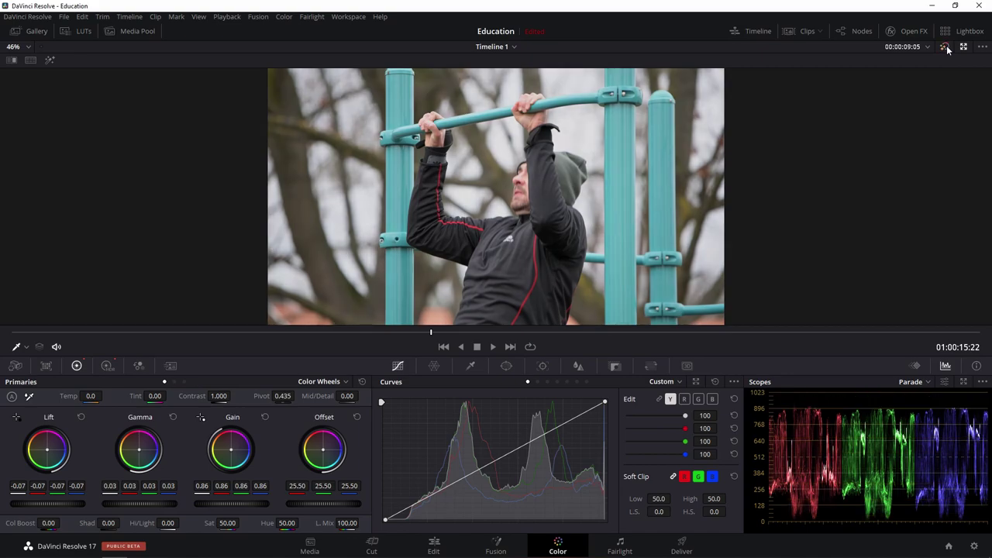
{"action": "left_click", "coordinate": [946, 46]}
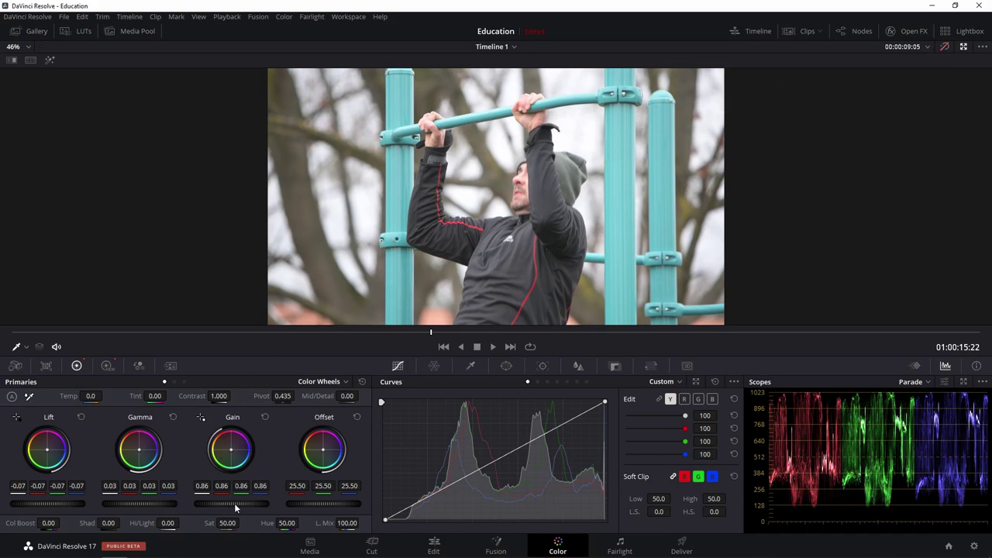
{"action": "left_click", "coordinate": [945, 46]}
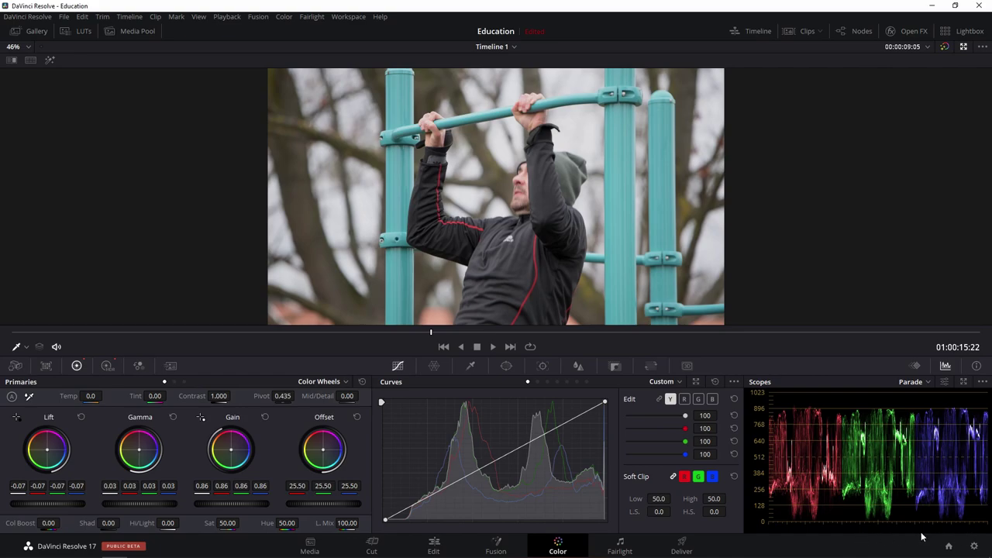
{"action": "key", "text": "shift+d"}
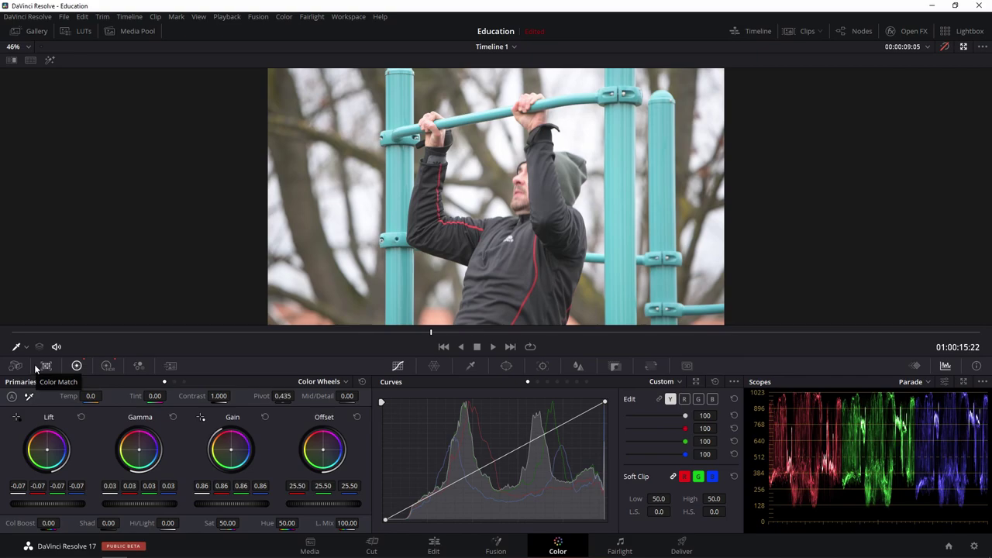
Show the primaries as Color Bars and expand the RGB parade into a large scope panel
{"action": "left_click", "coordinate": [173, 381]}
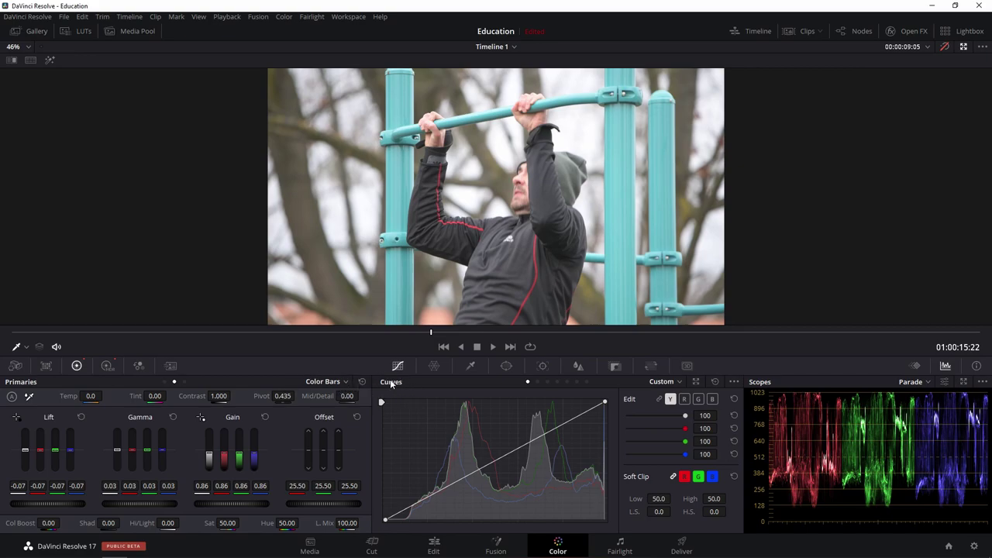
{"action": "key", "text": "ctrl+shift+w"}
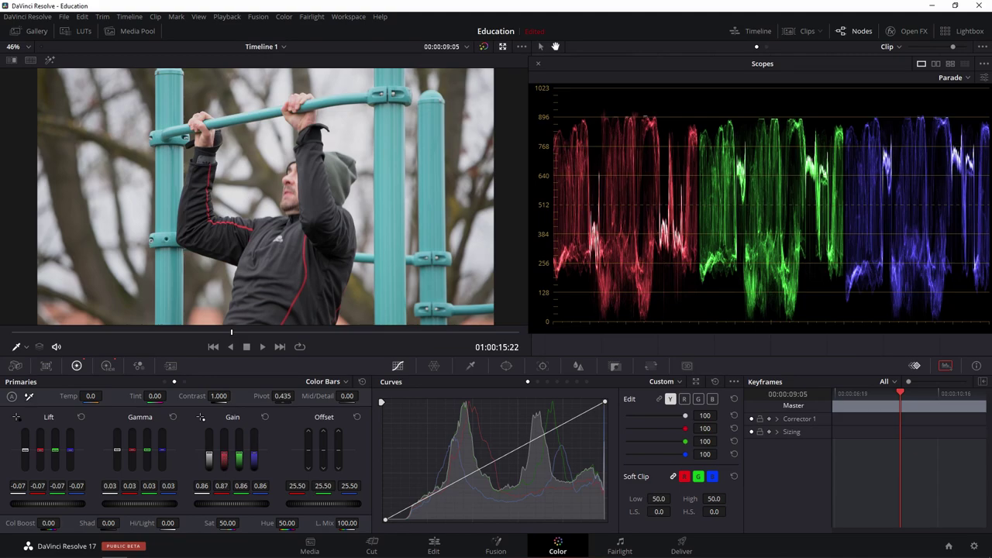
{"action": "mouse_move", "coordinate": [224, 459]}
{"action": "left_mouse_down"}
{"action": "mouse_move", "coordinate": [224, 442]}
{"action": "mouse_move", "coordinate": [223, 454]}
{"action": "left_mouse_up"}
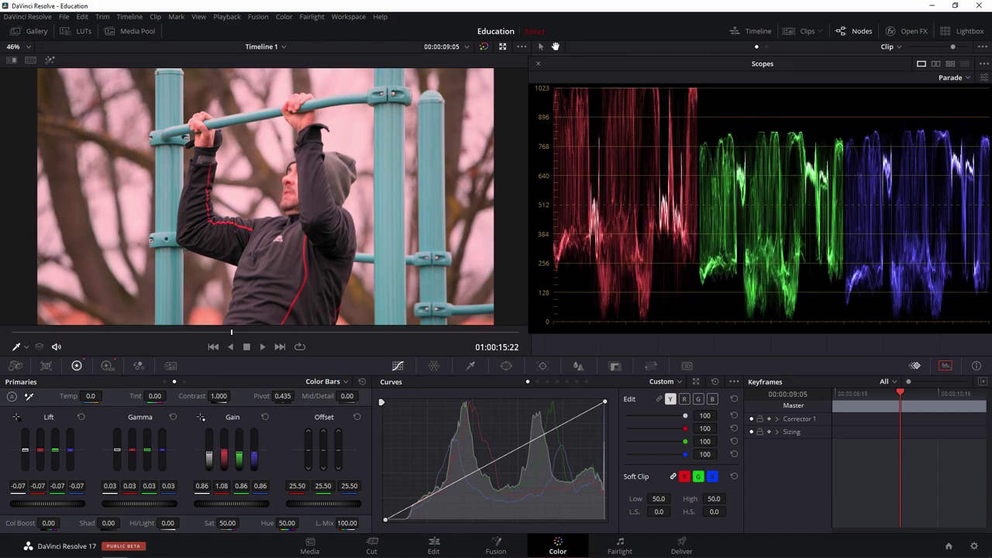
{"action": "mouse_move", "coordinate": [224, 453]}
{"action": "left_mouse_down"}
{"action": "mouse_move", "coordinate": [223, 498]}
{"action": "mouse_move", "coordinate": [224, 443]}
{"action": "left_mouse_up"}
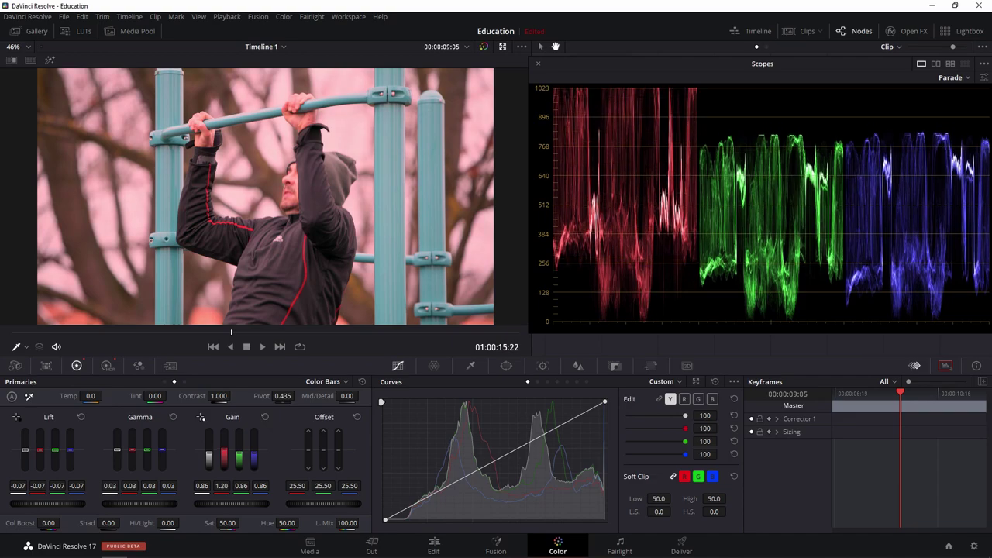
{"action": "left_click_drag", "start_coordinate": [224, 448], "coordinate": [223, 458]}
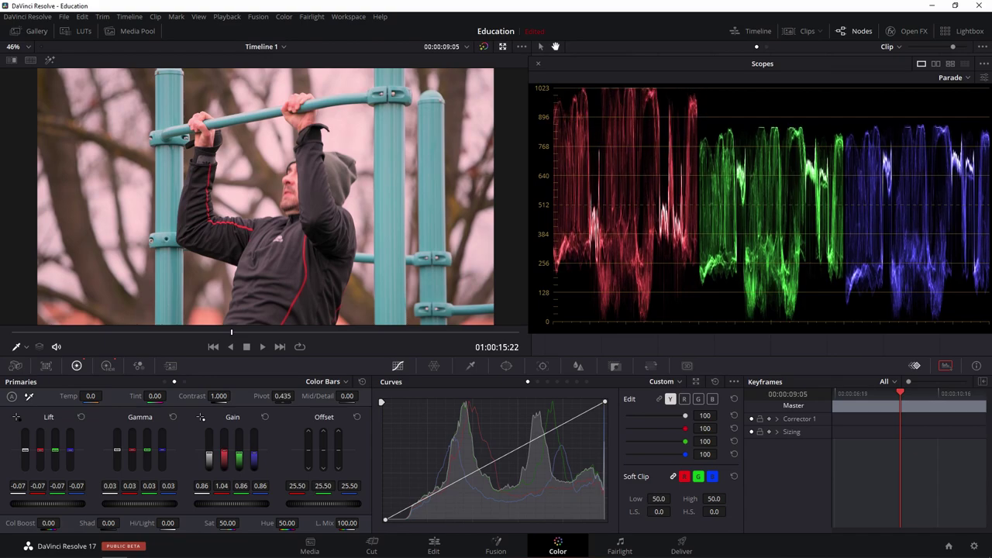
{"action": "left_click_drag", "start_coordinate": [223, 458], "coordinate": [224, 459]}
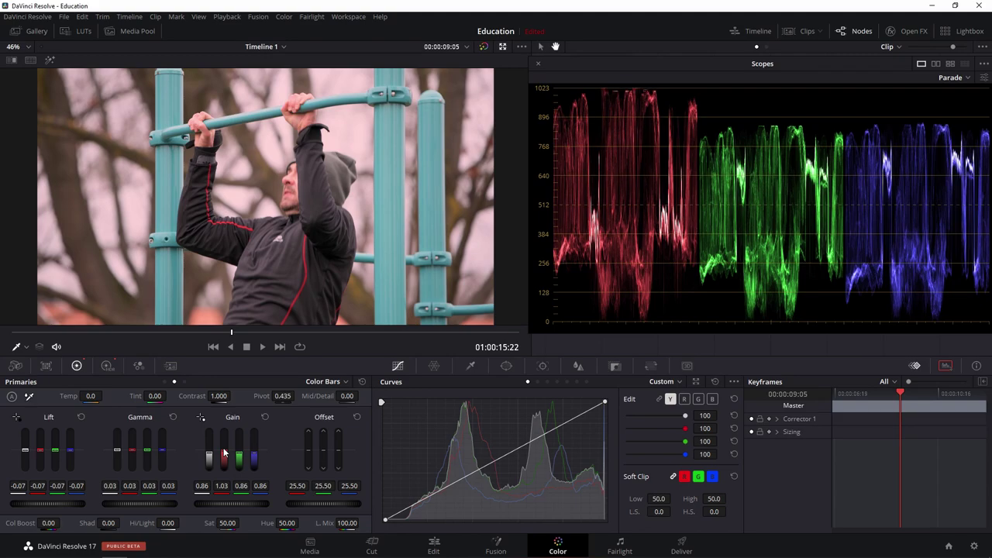
{"action": "left_click_drag", "start_coordinate": [224, 453], "coordinate": [224, 463]}
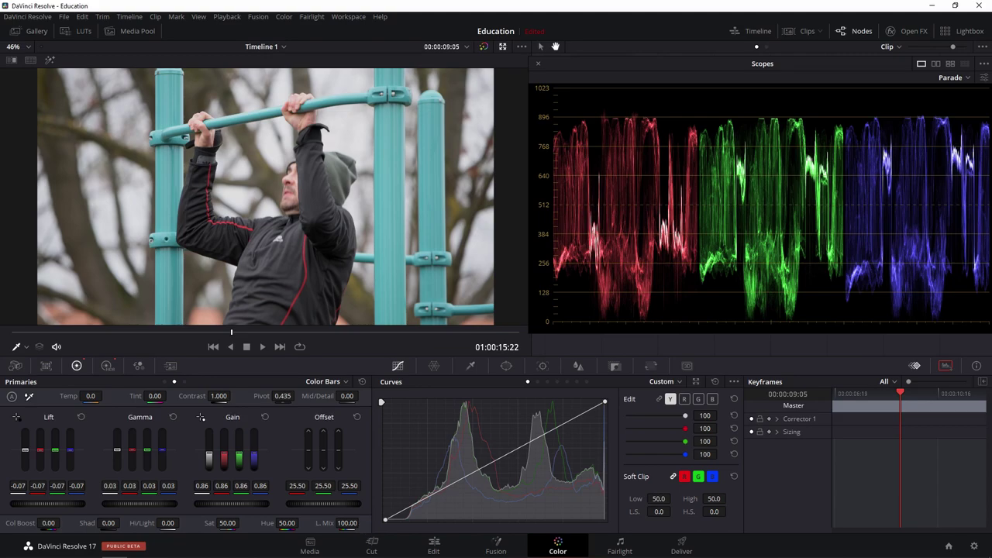
{"action": "left_click_drag", "start_coordinate": [353, 524], "coordinate": [303, 524]}
Try raising red Gain to 0.98 and blue Offset, then undo back to the original values
{"action": "mouse_move", "coordinate": [225, 458]}
{"action": "left_mouse_down"}
{"action": "mouse_move", "coordinate": [224, 436]}
{"action": "mouse_move", "coordinate": [224, 457]}
{"action": "left_mouse_up"}
{"action": "mouse_move", "coordinate": [349, 485]}
{"action": "left_mouse_down"}
{"action": "mouse_move", "coordinate": [388, 485]}
{"action": "mouse_move", "coordinate": [317, 485]}
{"action": "mouse_move", "coordinate": [349, 486]}
{"action": "left_mouse_up"}
{"action": "key", "text": "ctrl+z"}
Save the project settings, then step through clip 03 to the wide outdoor clip 04
{"action": "left_click", "coordinate": [64, 16]}
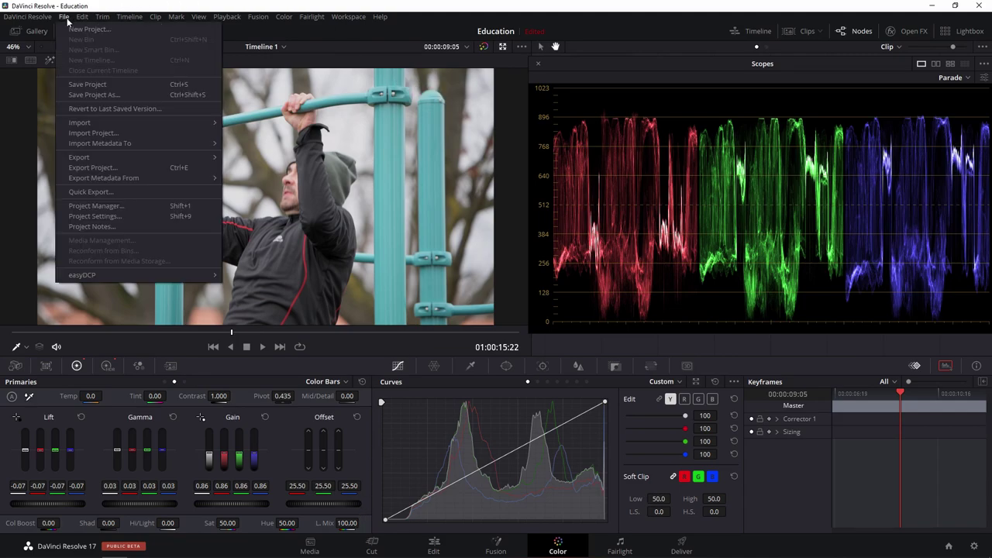
{"action": "left_click", "coordinate": [118, 215]}
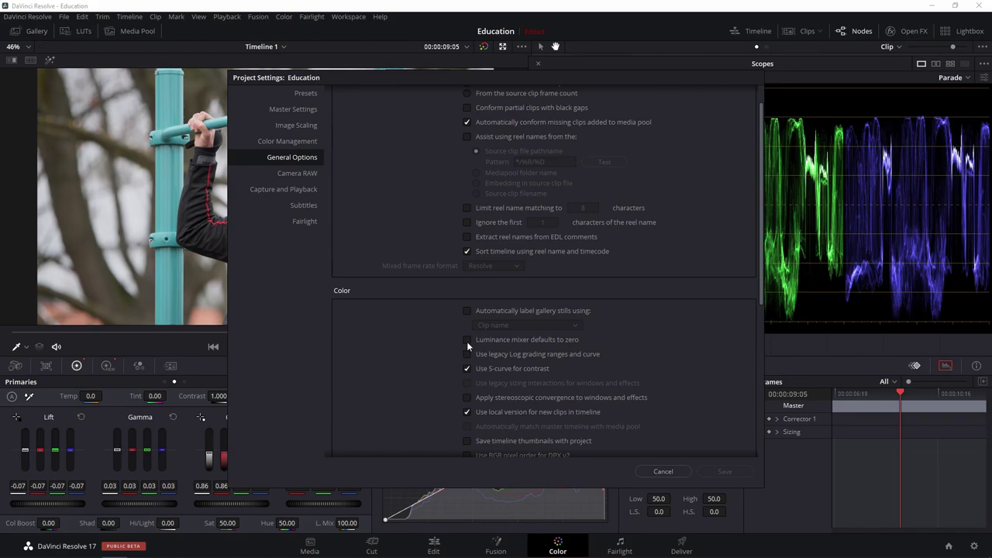
{"action": "left_click", "coordinate": [725, 471]}
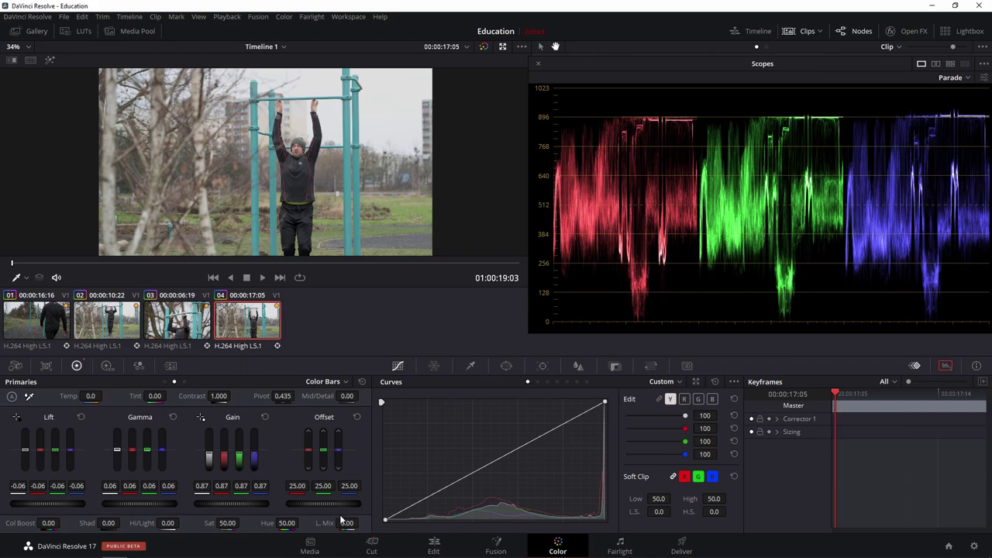
{"action": "left_click", "coordinate": [187, 314]}
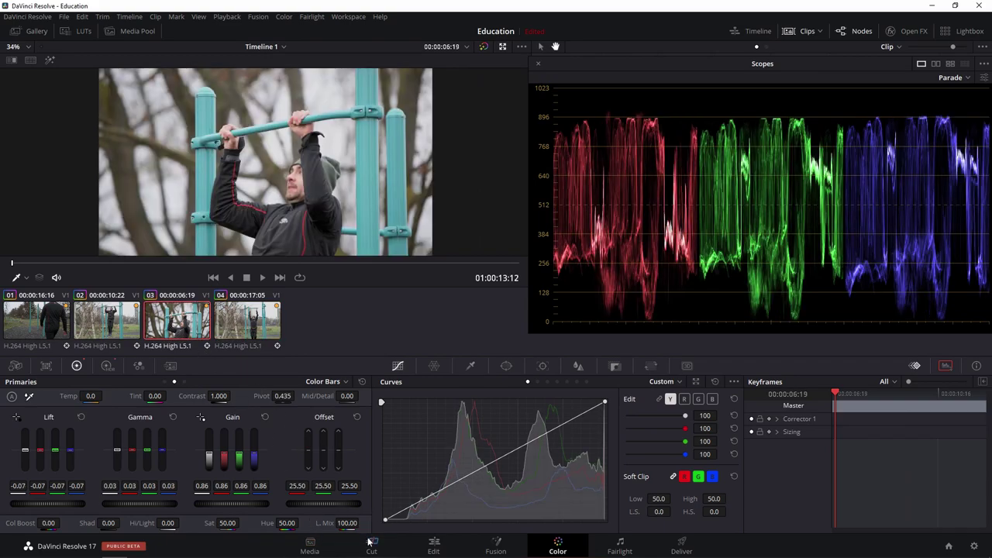
{"action": "left_click", "coordinate": [261, 330]}
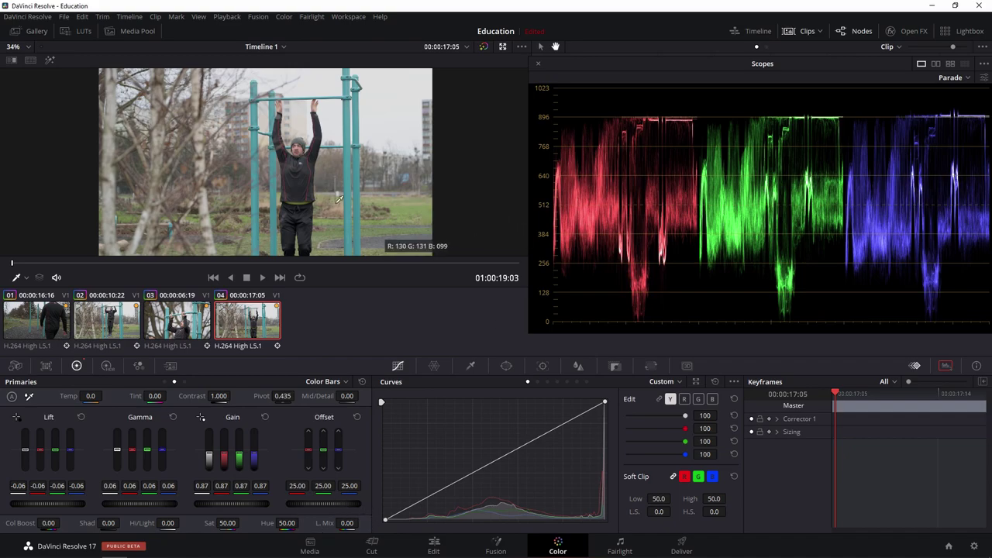
Reopen Project Settings and save them again, keeping clip 04 in the viewer
{"action": "left_click", "coordinate": [64, 17]}
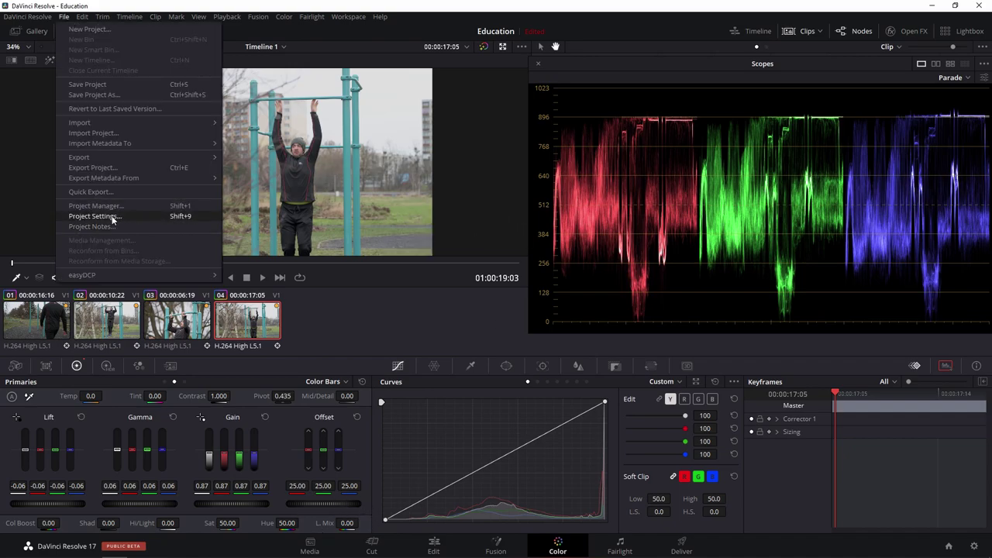
{"action": "left_click", "coordinate": [111, 221]}
{"action": "left_click", "coordinate": [721, 475]}
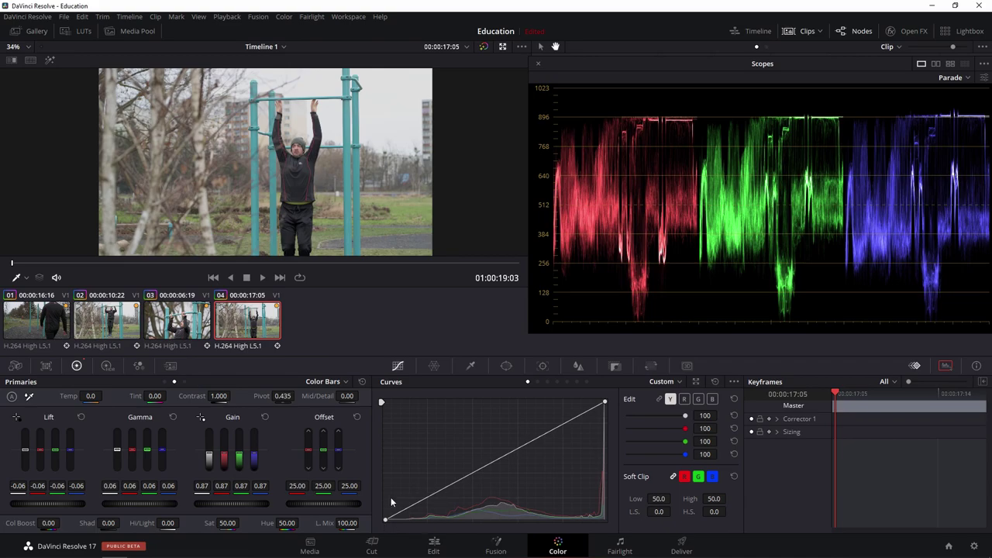
Toggle the separate red, green and blue curve channels off and back on
{"action": "left_click", "coordinate": [658, 401]}
{"action": "left_click", "coordinate": [658, 402]}
{"action": "left_click", "coordinate": [658, 399]}
Bend the custom curve to test shadows and highlights, then raise Soft Clip High to 100
{"action": "left_click", "coordinate": [428, 495]}
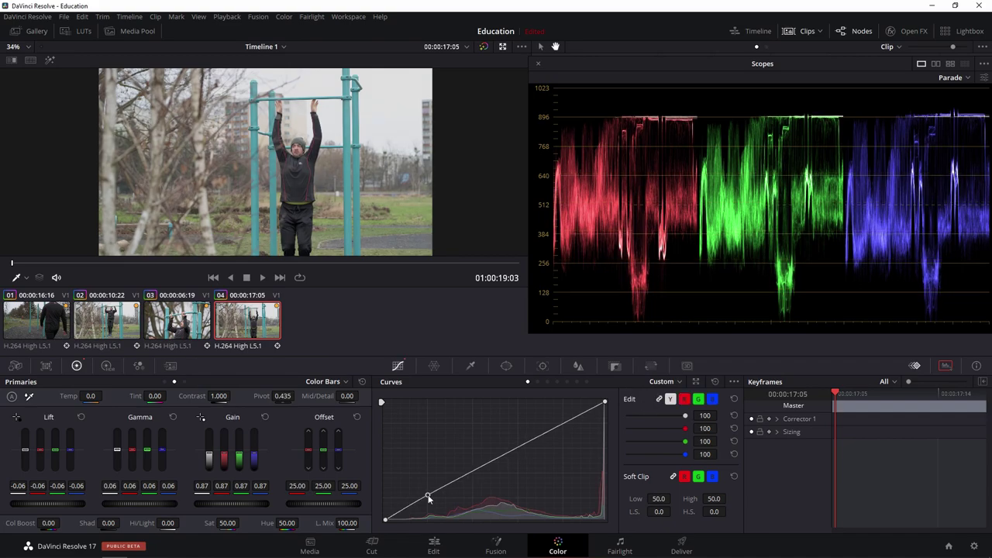
{"action": "mouse_move", "coordinate": [428, 494]}
{"action": "left_mouse_down"}
{"action": "mouse_move", "coordinate": [417, 475]}
{"action": "mouse_move", "coordinate": [384, 524]}
{"action": "left_mouse_up"}
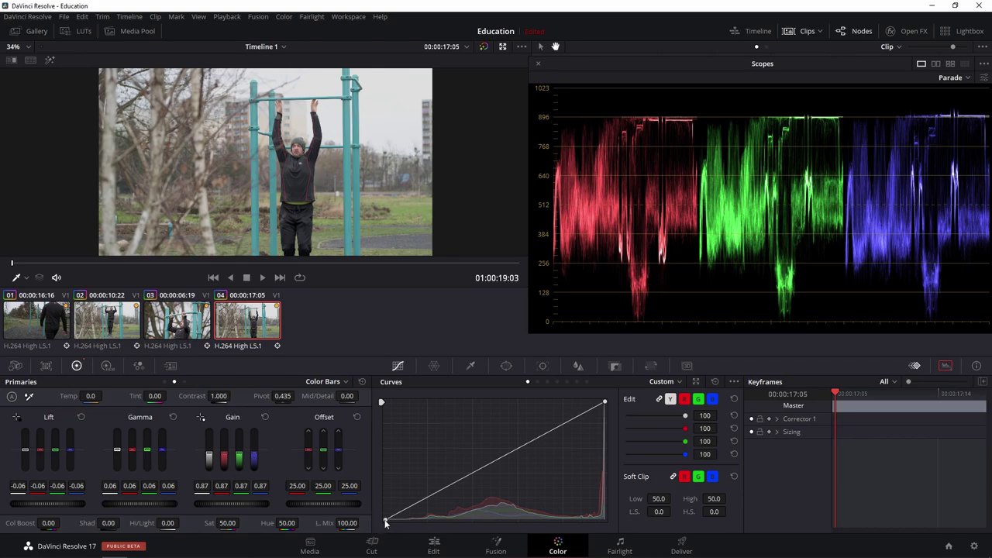
{"action": "mouse_move", "coordinate": [386, 521]}
{"action": "left_mouse_down"}
{"action": "mouse_move", "coordinate": [386, 493]}
{"action": "mouse_move", "coordinate": [385, 535]}
{"action": "left_mouse_up"}
{"action": "mouse_move", "coordinate": [606, 403]}
{"action": "left_mouse_down"}
{"action": "mouse_move", "coordinate": [605, 420]}
{"action": "mouse_move", "coordinate": [607, 396]}
{"action": "left_mouse_up"}
{"action": "mouse_move", "coordinate": [382, 405]}
{"action": "left_mouse_down"}
{"action": "mouse_move", "coordinate": [382, 442]}
{"action": "mouse_move", "coordinate": [382, 402]}
{"action": "left_mouse_up"}
{"action": "mouse_move", "coordinate": [720, 499]}
{"action": "left_mouse_down"}
{"action": "mouse_move", "coordinate": [729, 498]}
{"action": "mouse_move", "coordinate": [696, 498]}
{"action": "mouse_move", "coordinate": [729, 498]}
{"action": "left_mouse_up"}
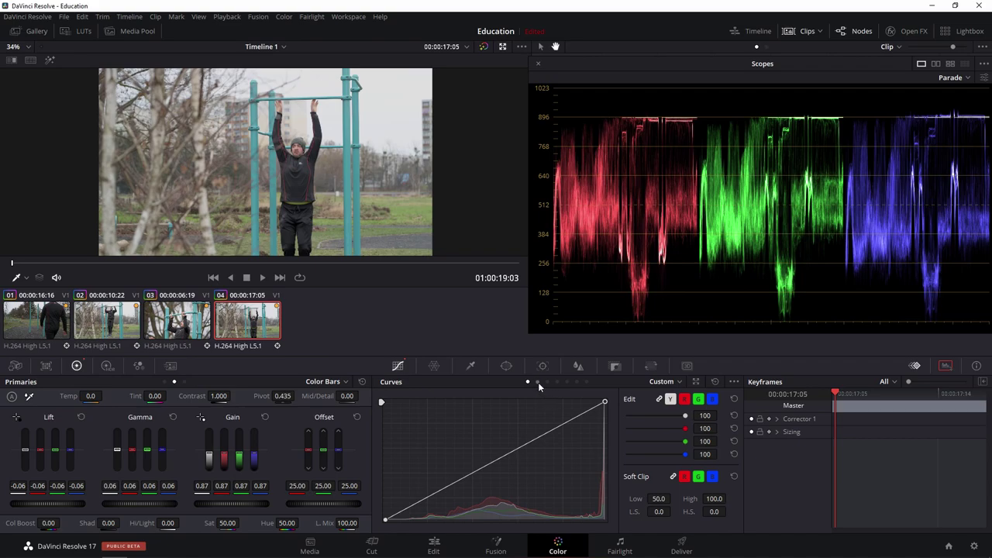
View the Hue Vs Hue, Hue Vs Sat, Hue Vs Lum, Lum Vs Sat, Sat Vs Sat and Sat Vs Lum curves
{"action": "left_click", "coordinate": [538, 382]}
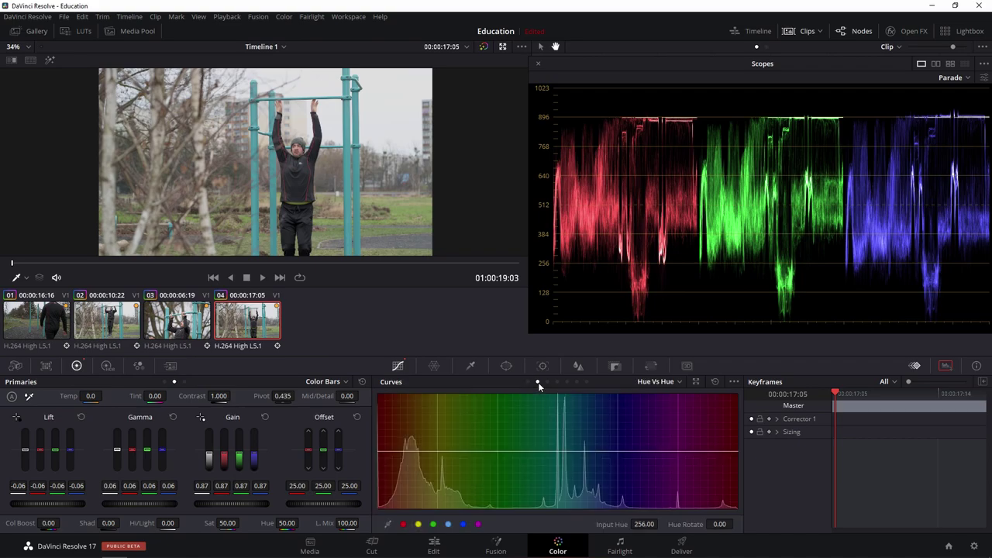
{"action": "left_click", "coordinate": [548, 382]}
{"action": "left_click", "coordinate": [557, 382]}
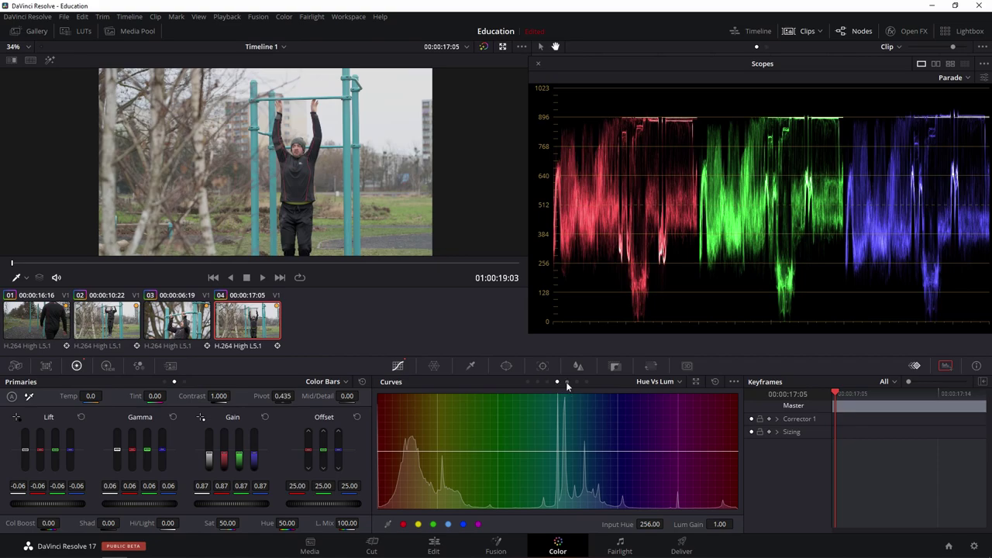
{"action": "left_click", "coordinate": [566, 382]}
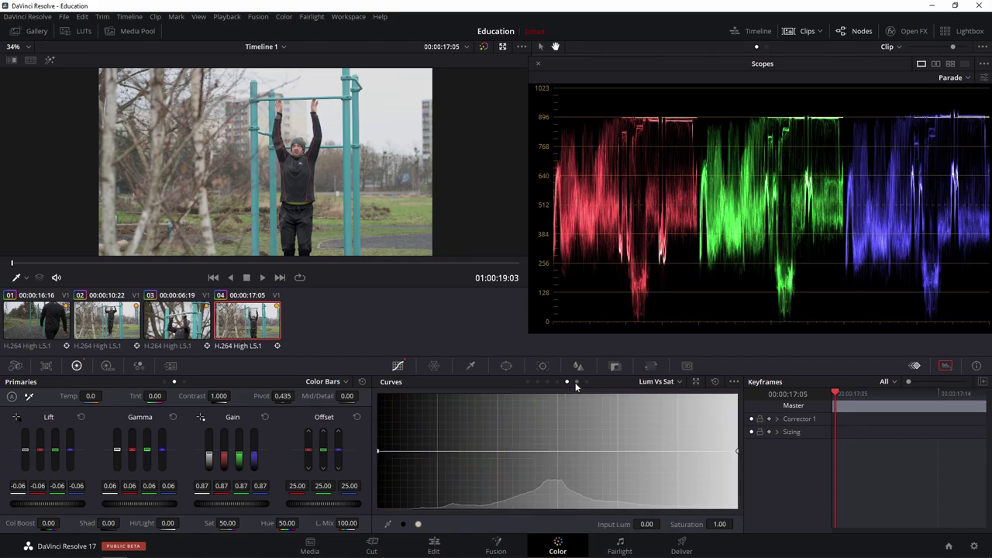
{"action": "left_click", "coordinate": [577, 382]}
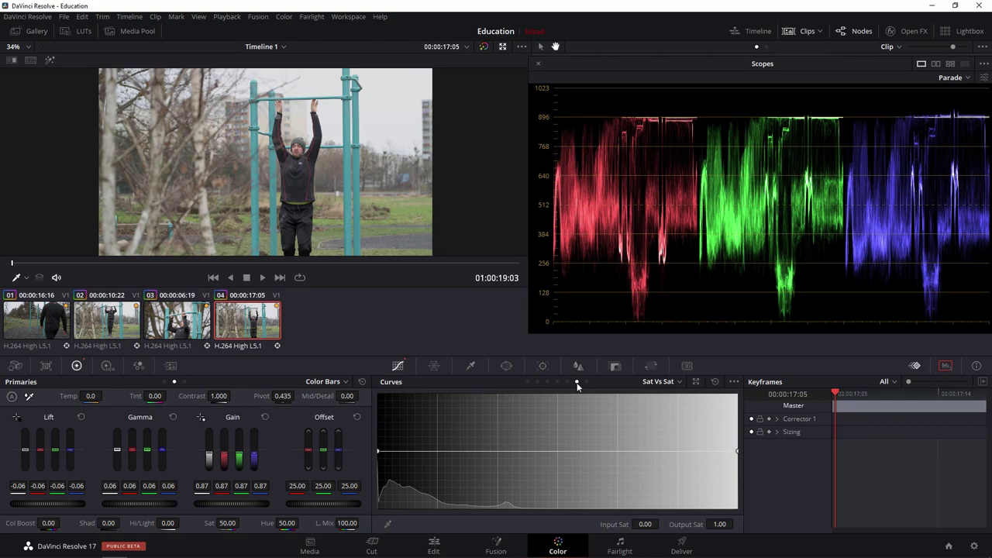
{"action": "left_click", "coordinate": [587, 382]}
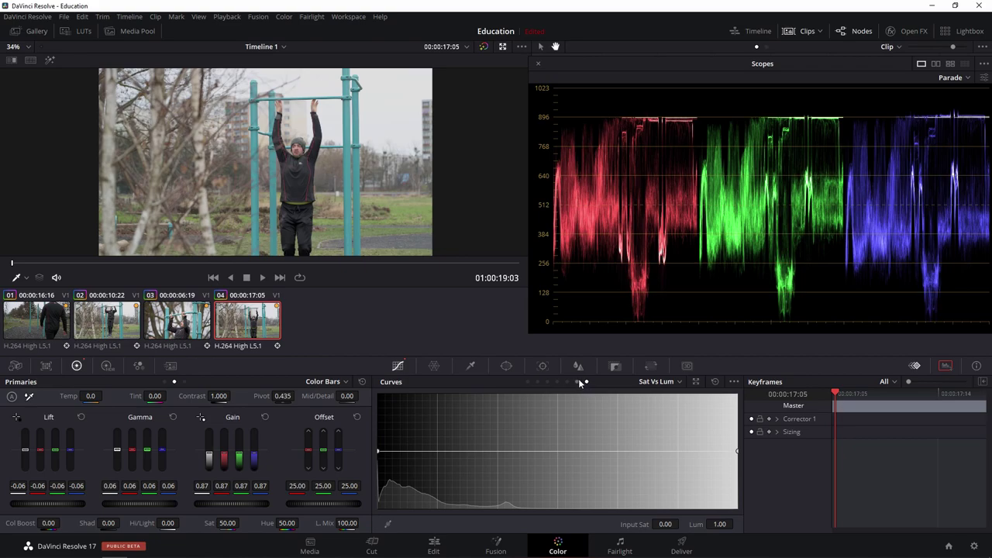
Return the curves panel to clip 04's straight, unedited Custom curve
{"action": "left_click", "coordinate": [528, 381]}
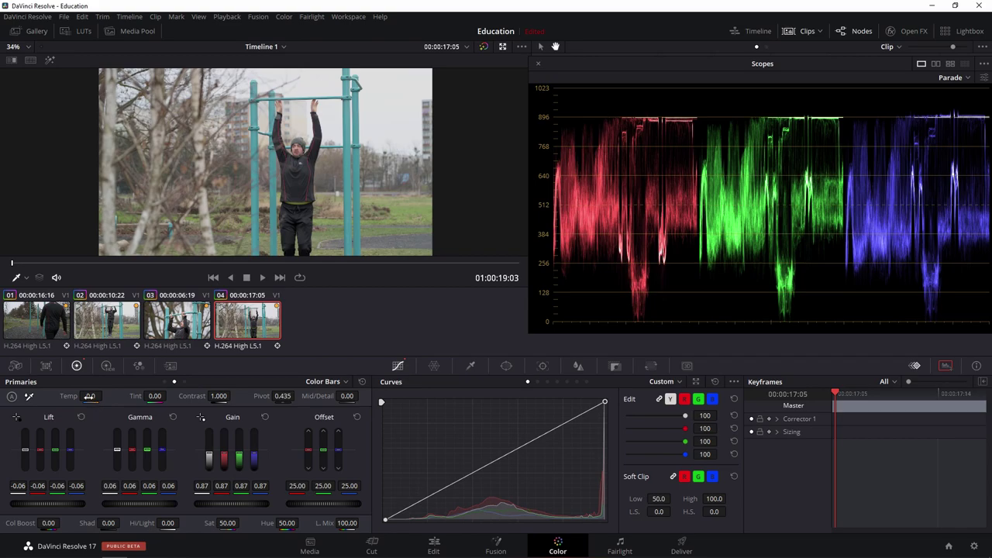
{"action": "left_click_drag", "start_coordinate": [89, 396], "coordinate": [105, 396]}
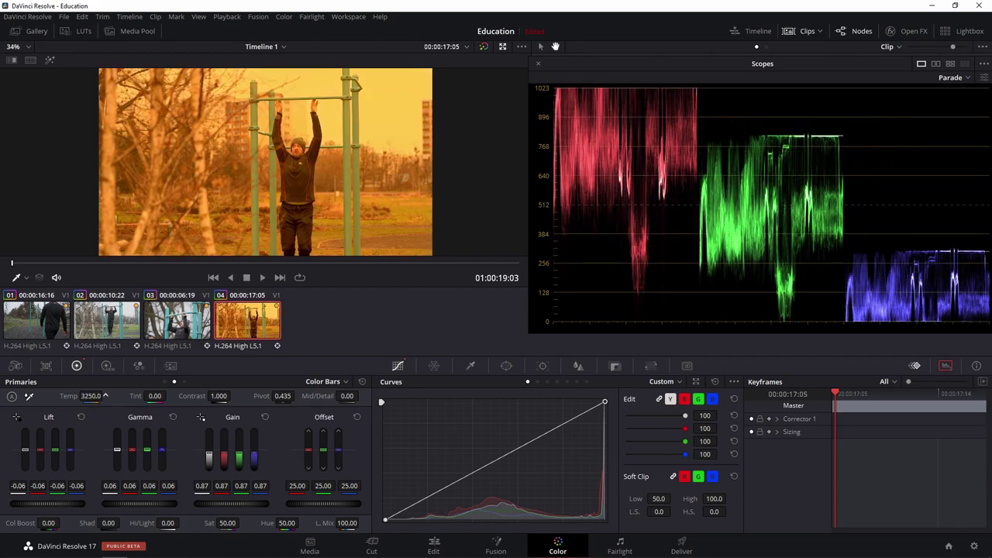
{"action": "left_click_drag", "start_coordinate": [92, 397], "coordinate": [70, 396]}
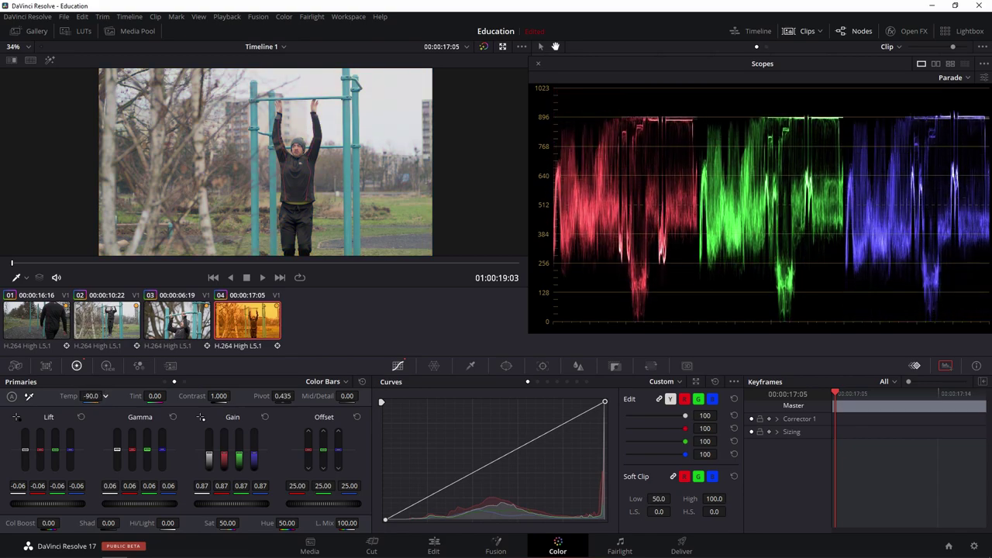
{"action": "double_click", "coordinate": [91, 395]}
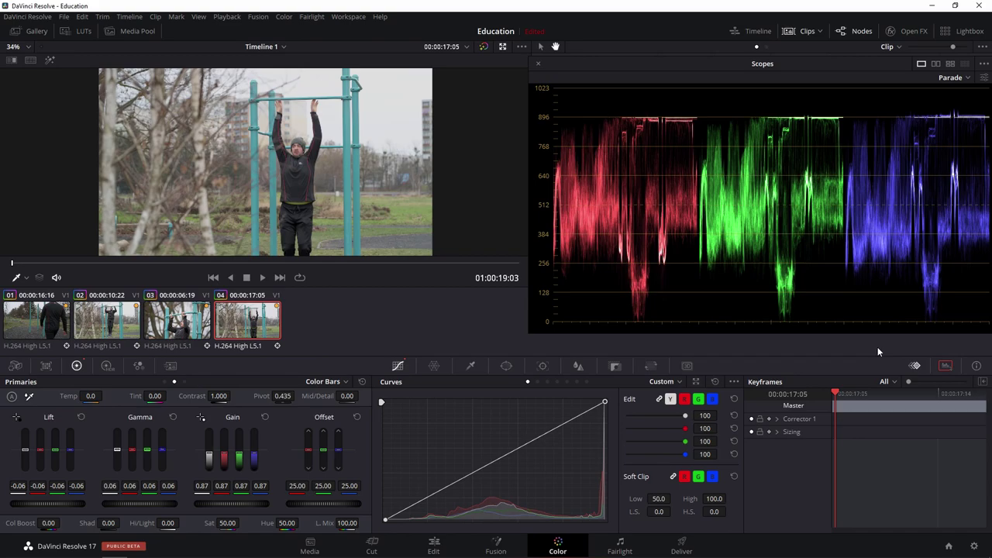
Load clip 01 and switch the primaries from Color Bars to Log Wheels
{"action": "left_click", "coordinate": [36, 319]}
{"action": "left_click", "coordinate": [111, 265]}
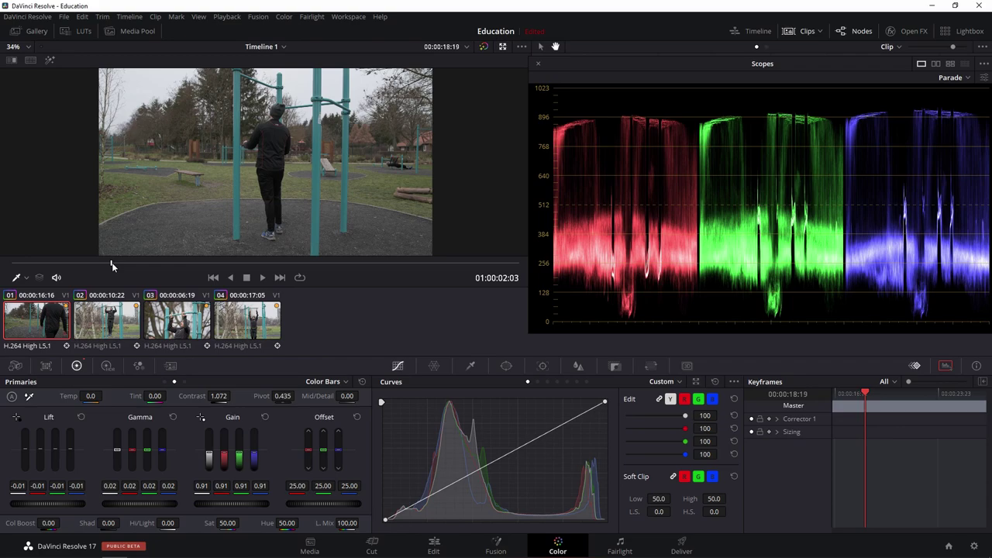
{"action": "mouse_move", "coordinate": [178, 199]}
{"action": "left_click", "coordinate": [184, 381]}
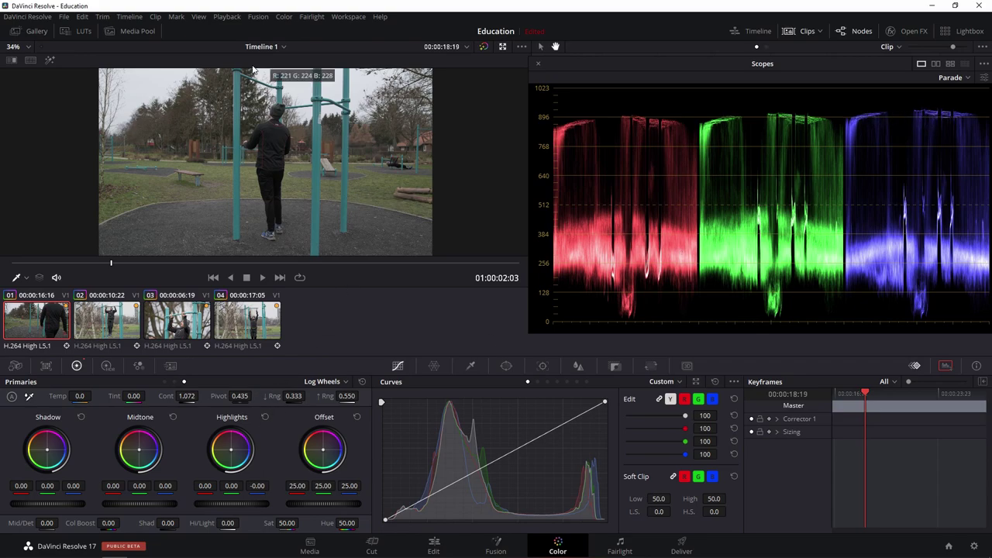
Zoom the viewer onto clip 01's sky and lower the Highlights blue log wheel to -0.06
{"action": "scroll", "coordinate": [275, 91], "scroll_direction": "up", "scroll_amount": 2}
{"action": "scroll", "coordinate": [275, 91], "scroll_direction": "up", "scroll_amount": 2}
{"action": "scroll", "coordinate": [275, 91], "scroll_direction": "up", "scroll_amount": 1}
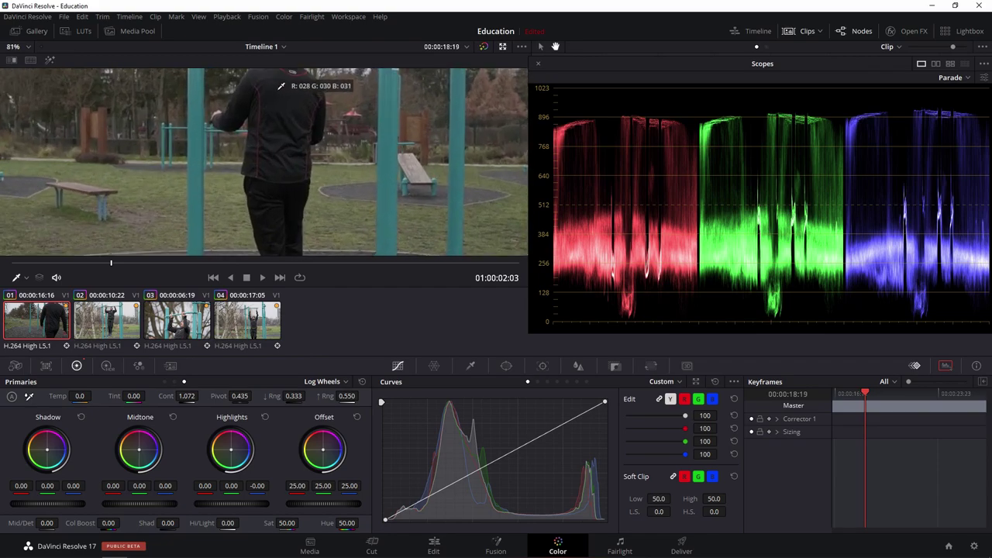
{"action": "left_click_drag", "start_coordinate": [280, 87], "coordinate": [288, 228]}
{"action": "scroll", "coordinate": [309, 180], "scroll_direction": "up", "scroll_amount": 1}
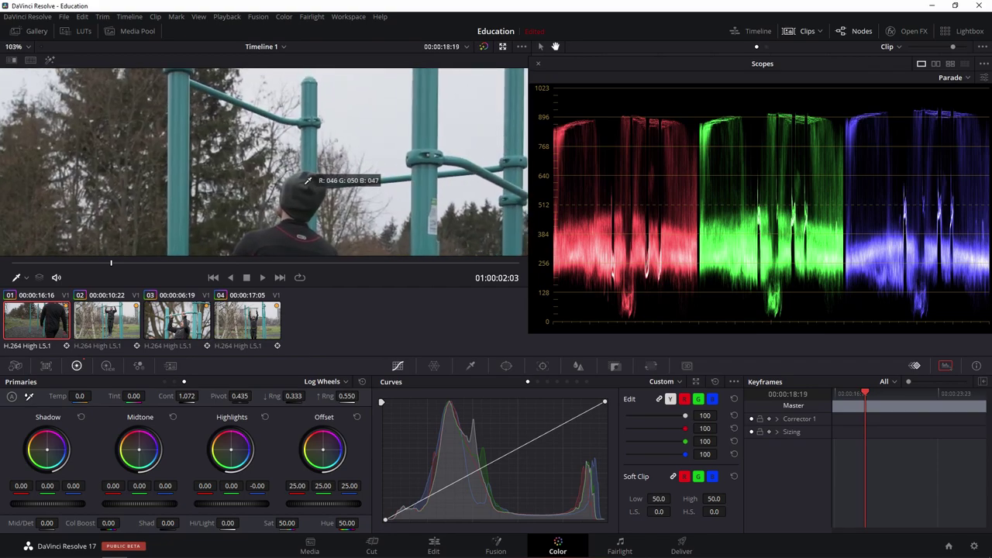
{"action": "scroll", "coordinate": [308, 177], "scroll_direction": "up", "scroll_amount": 1}
{"action": "scroll", "coordinate": [307, 174], "scroll_direction": "up", "scroll_amount": 1}
{"action": "scroll", "coordinate": [305, 169], "scroll_direction": "up", "scroll_amount": 1}
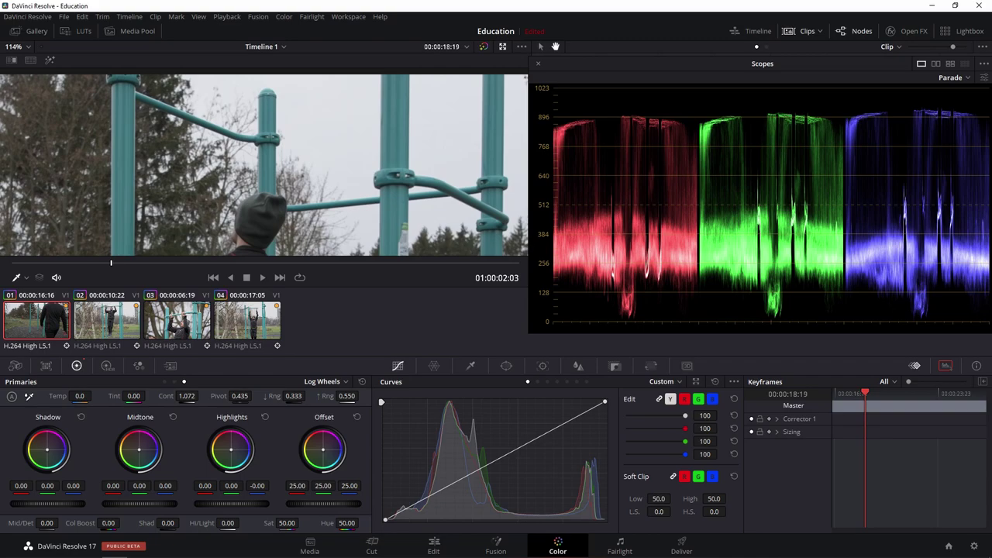
{"action": "left_click_drag", "start_coordinate": [257, 486], "coordinate": [250, 486]}
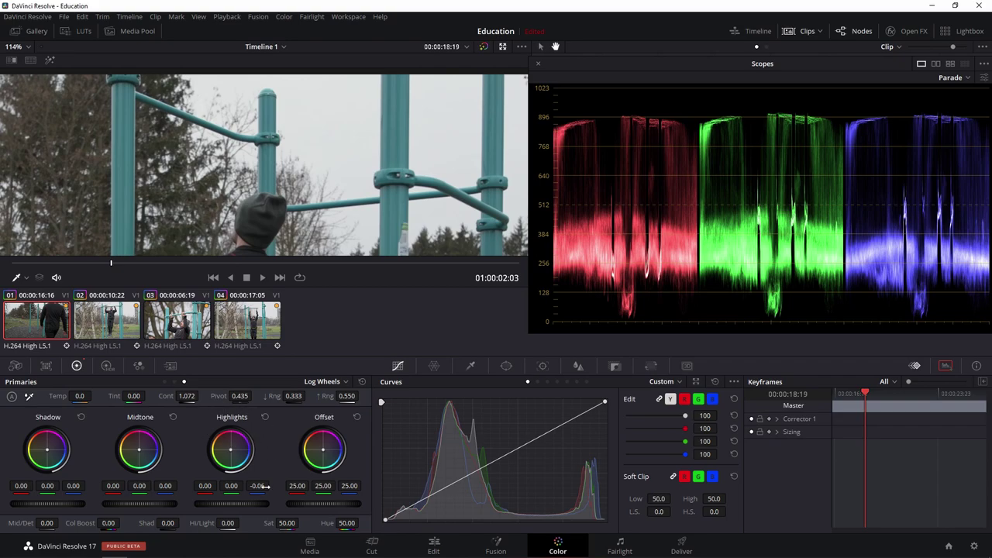
{"action": "left_click_drag", "start_coordinate": [264, 486], "coordinate": [201, 486]}
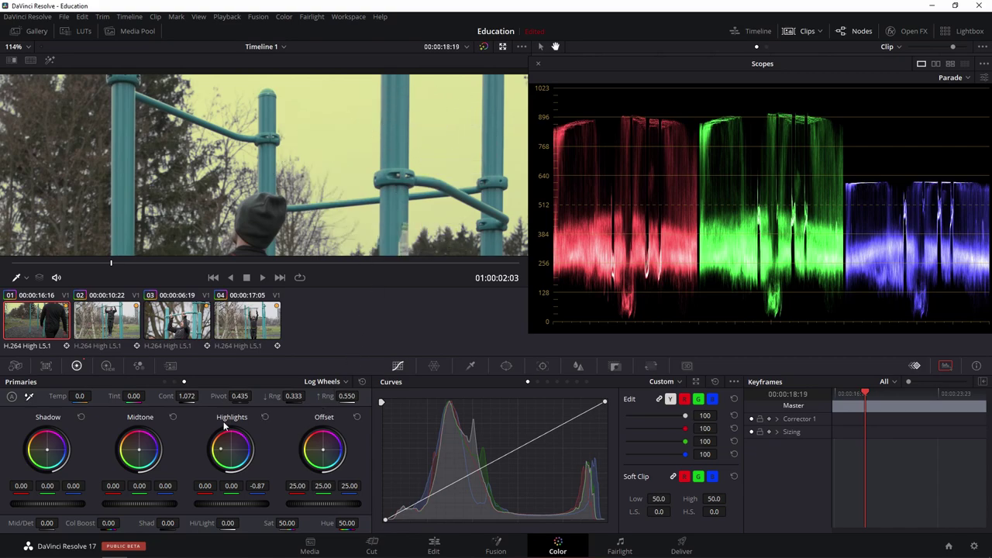
{"action": "key", "text": "ctrl+z"}
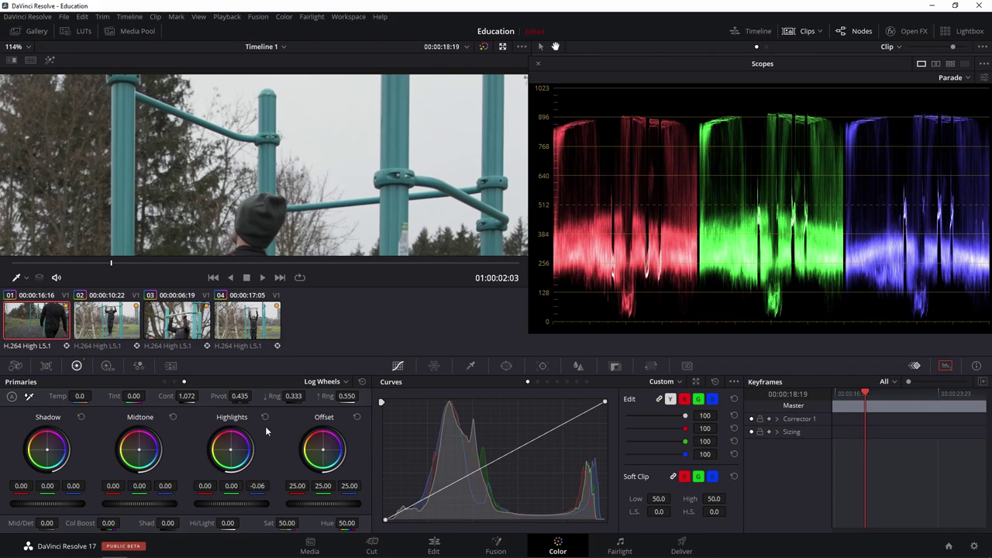
{"action": "left_click", "coordinate": [81, 16]}
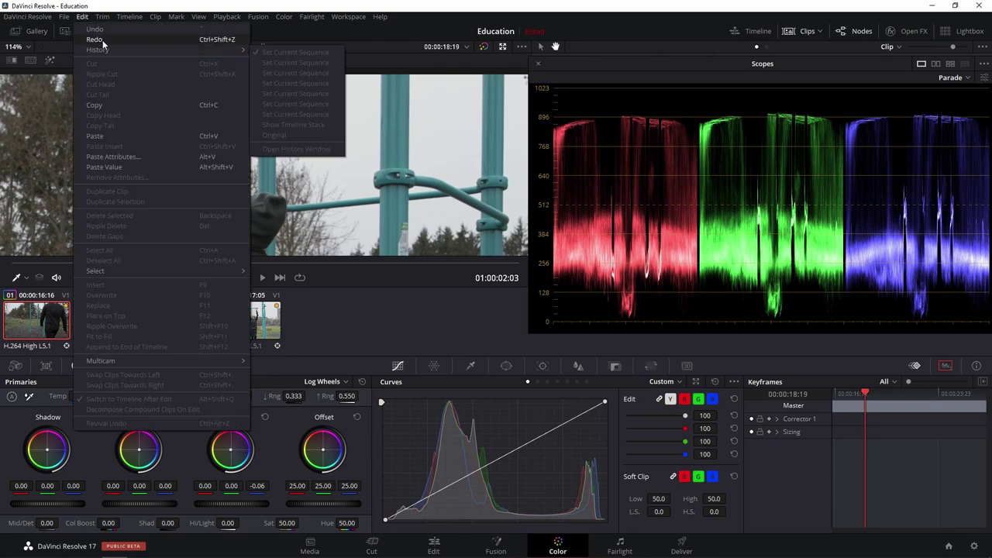
{"action": "left_click", "coordinate": [103, 39]}
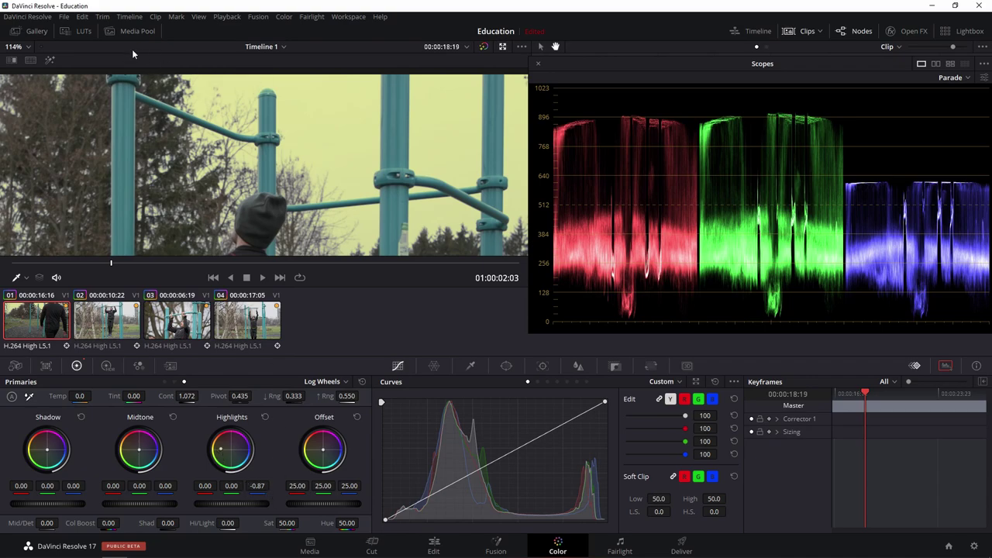
{"action": "left_click_drag", "start_coordinate": [257, 485], "coordinate": [240, 463]}
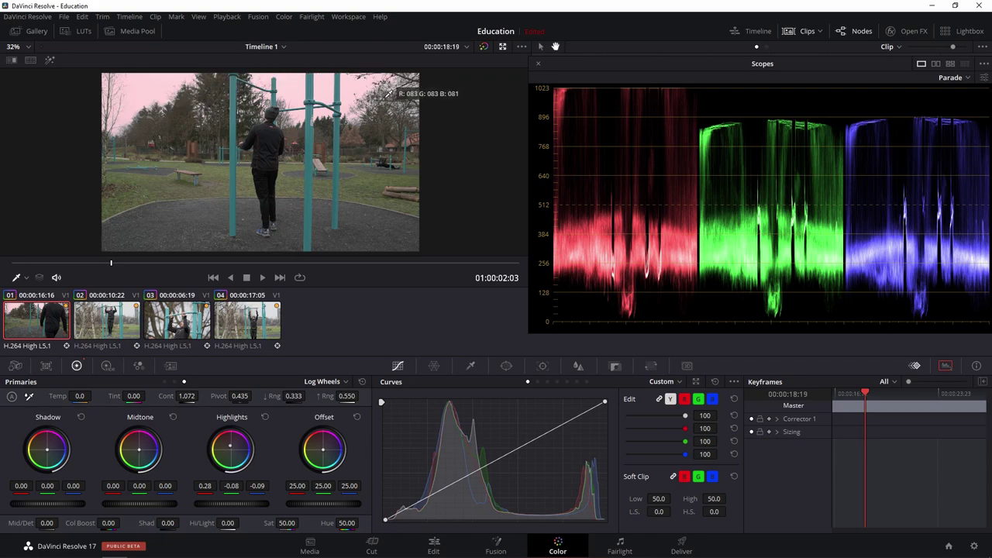
{"action": "left_click", "coordinate": [382, 155]}
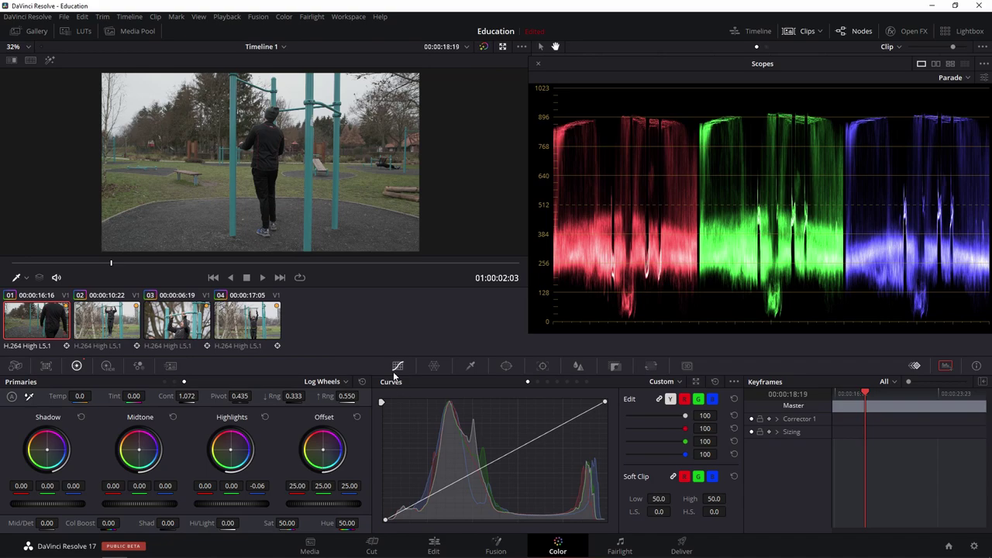
{"action": "right_click", "coordinate": [344, 172]}
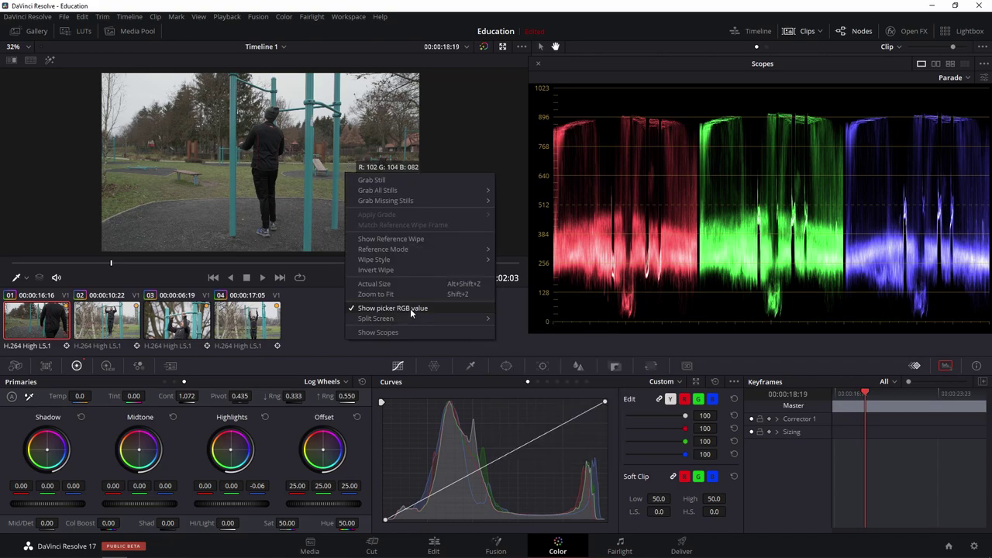
{"action": "left_click", "coordinate": [410, 308]}
{"action": "right_click", "coordinate": [340, 171]}
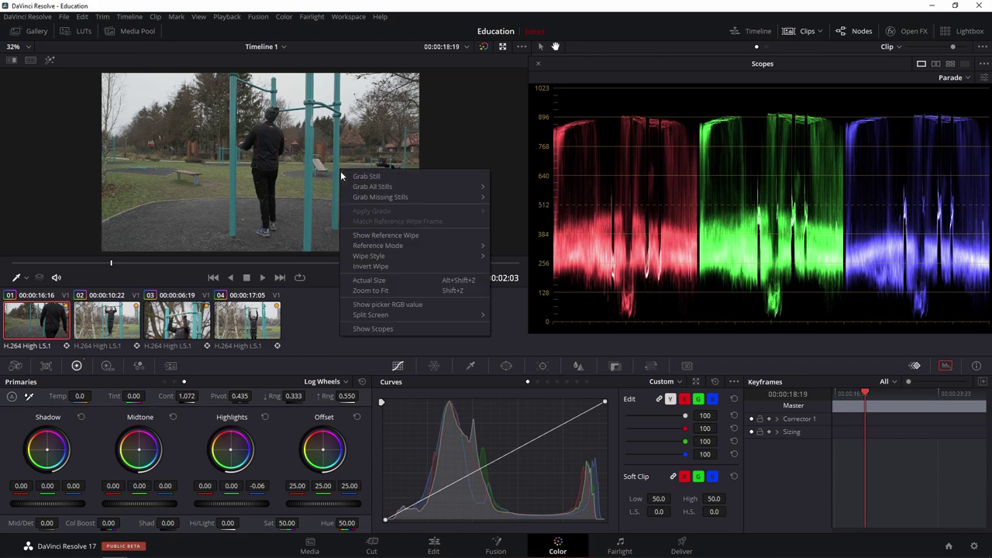
{"action": "left_click", "coordinate": [391, 305]}
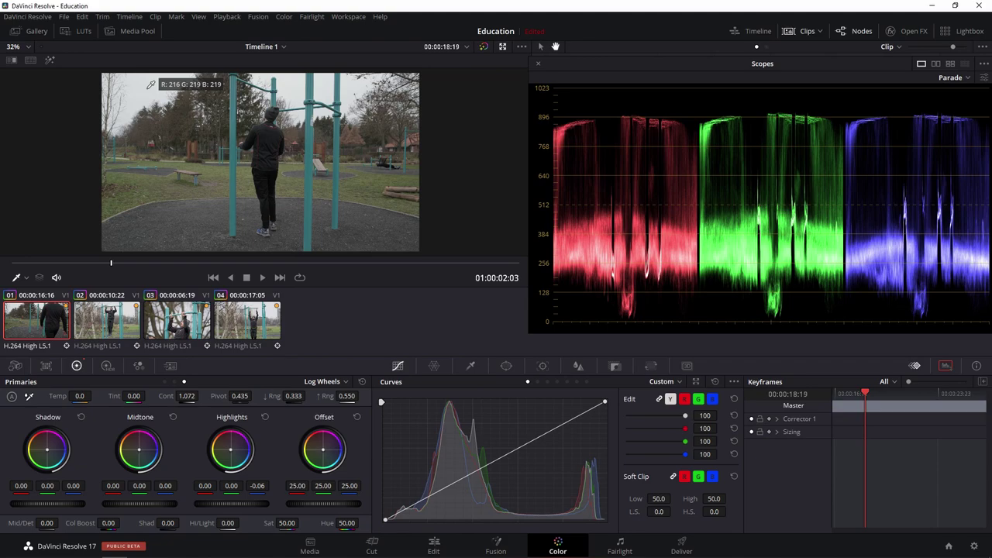
White-balance clip 01 from a neutral grey area, giving Temp -30.1 and Tint 1.72
{"action": "scroll", "coordinate": [297, 134], "scroll_direction": "up", "scroll_amount": 10}
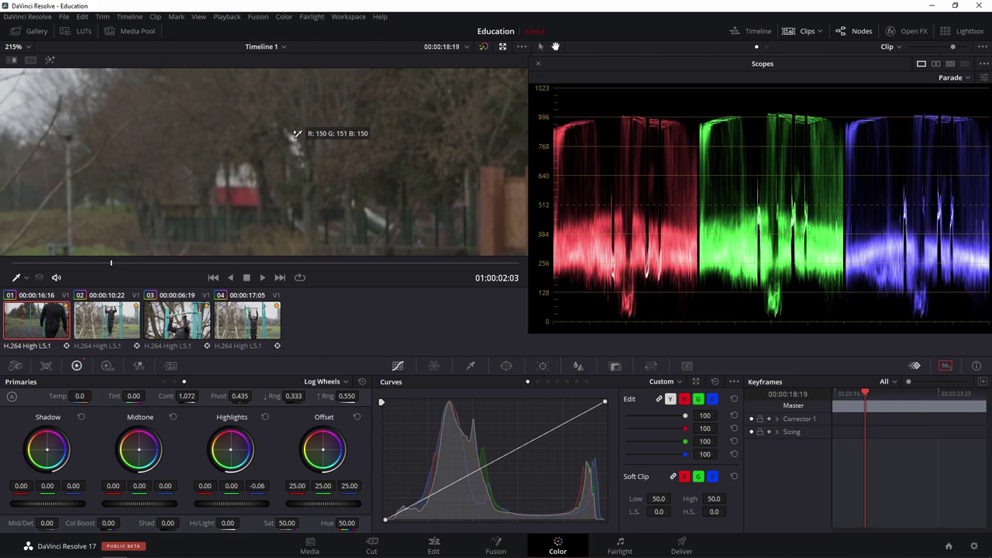
{"action": "left_click", "coordinate": [297, 134]}
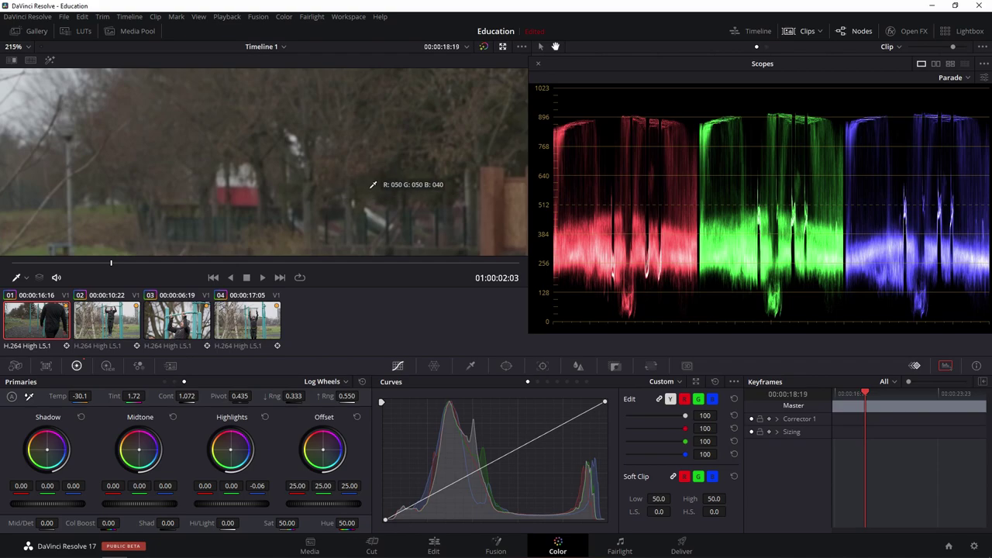
Fit the frame, step through clips 02 and 03 to clip 04, and show Lift/Gamma/Gain/Offset wheels
{"action": "key", "text": "shift+z"}
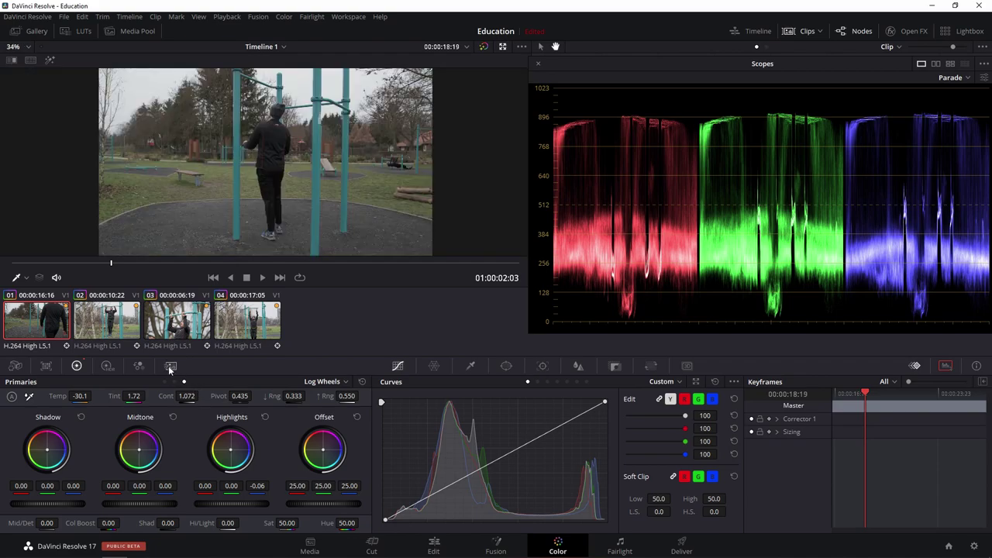
{"action": "left_click", "coordinate": [111, 323]}
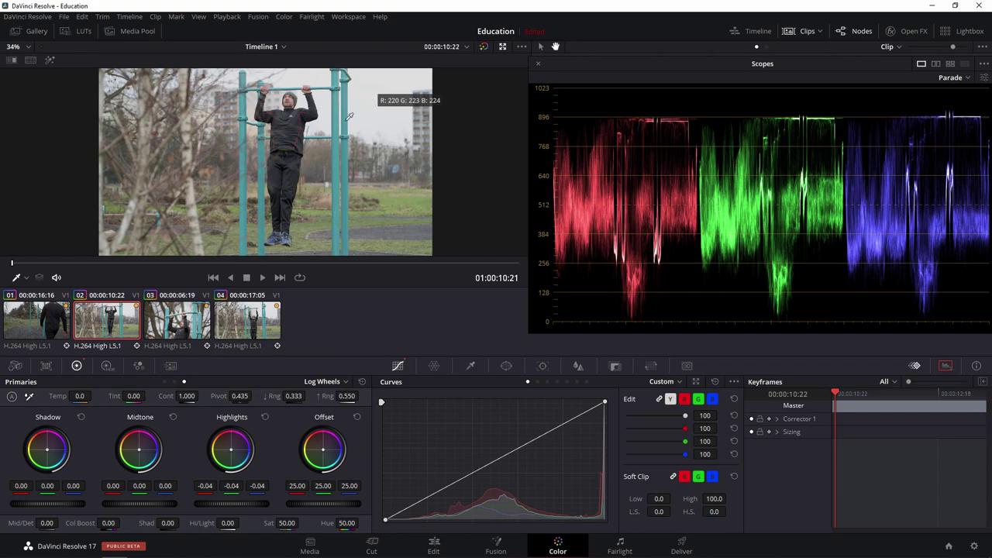
{"action": "key", "text": "Down"}
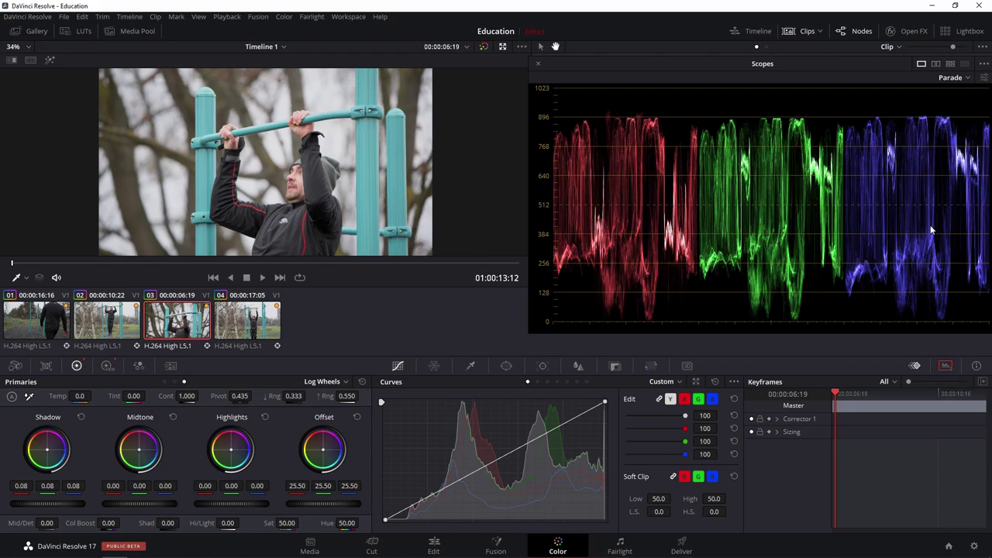
{"action": "left_click", "coordinate": [272, 332]}
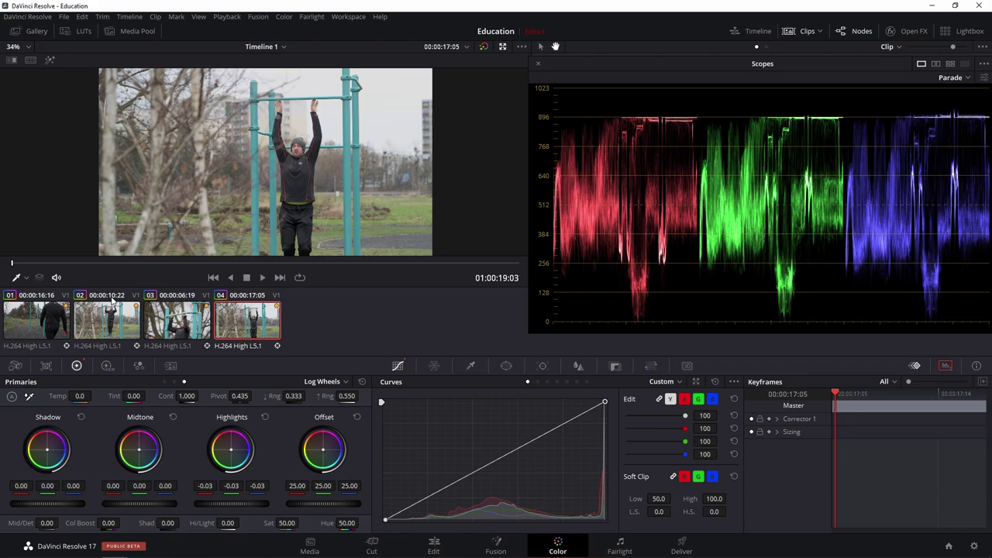
{"action": "left_click", "coordinate": [164, 381]}
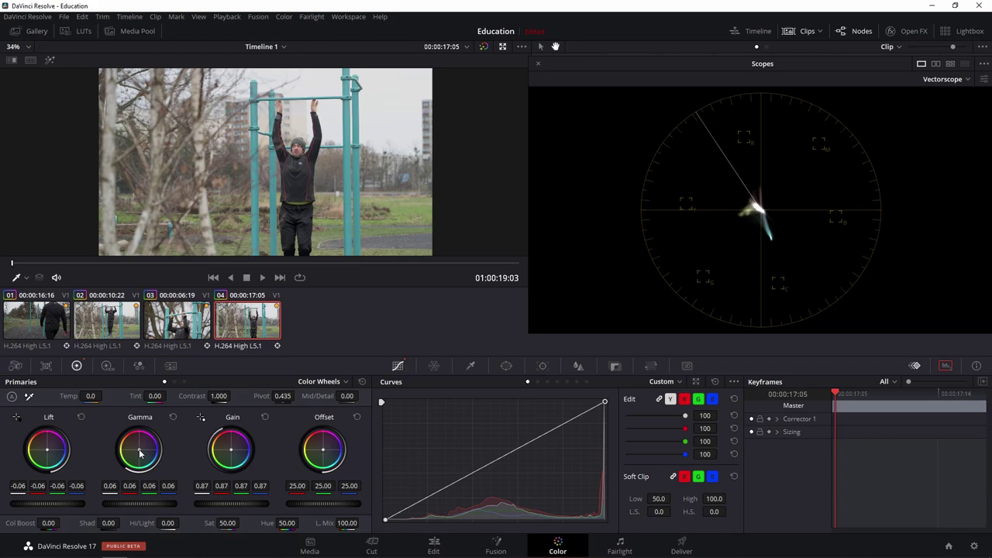
{"action": "left_click_drag", "start_coordinate": [141, 454], "coordinate": [186, 448]}
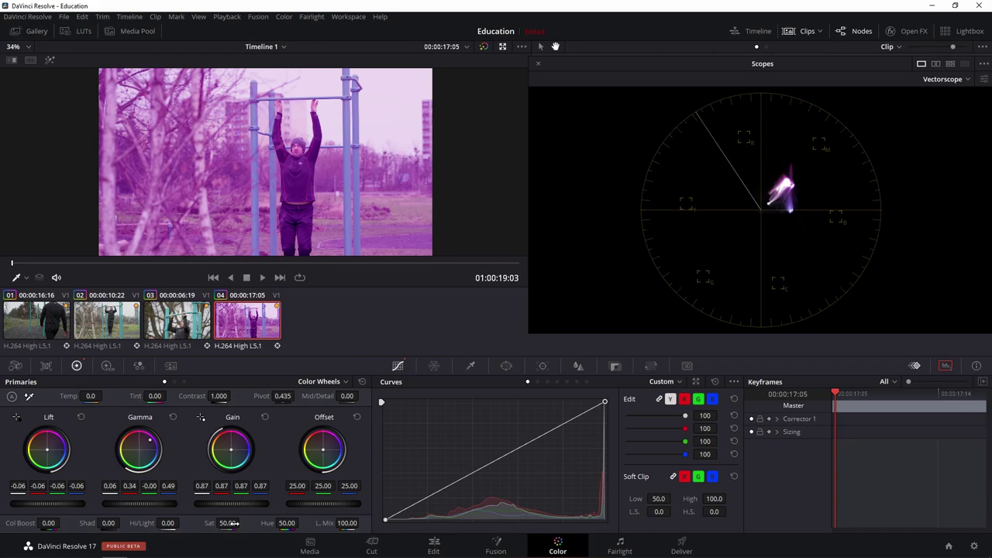
{"action": "mouse_move", "coordinate": [233, 523]}
{"action": "left_mouse_down"}
{"action": "mouse_move", "coordinate": [221, 524]}
{"action": "mouse_move", "coordinate": [242, 524]}
{"action": "left_mouse_up"}
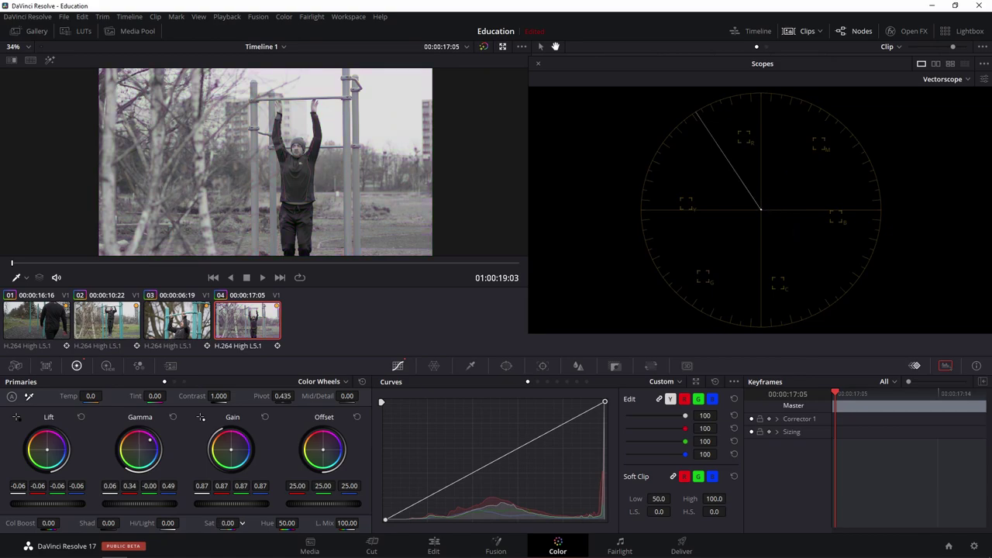
{"action": "double_click", "coordinate": [242, 523]}
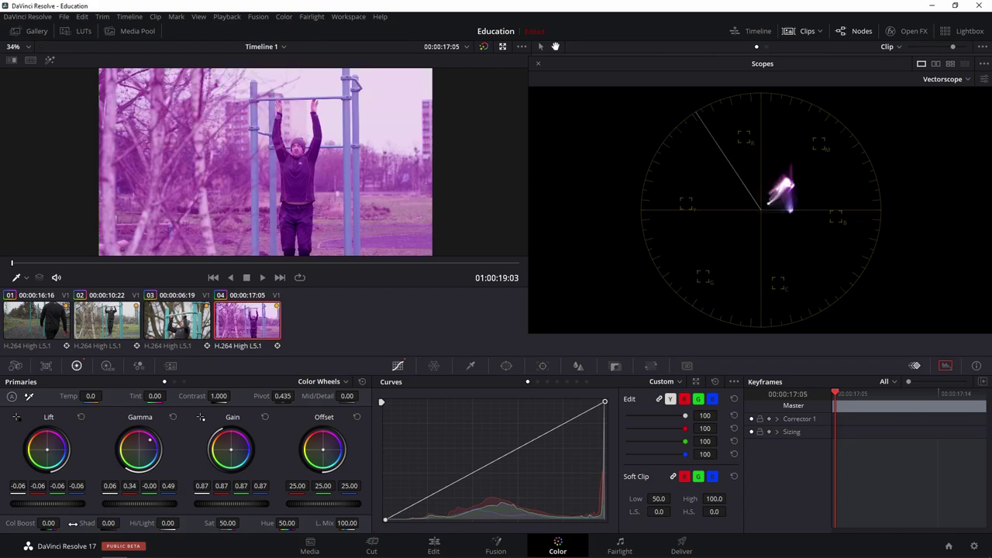
{"action": "left_click_drag", "start_coordinate": [53, 524], "coordinate": [31, 523]}
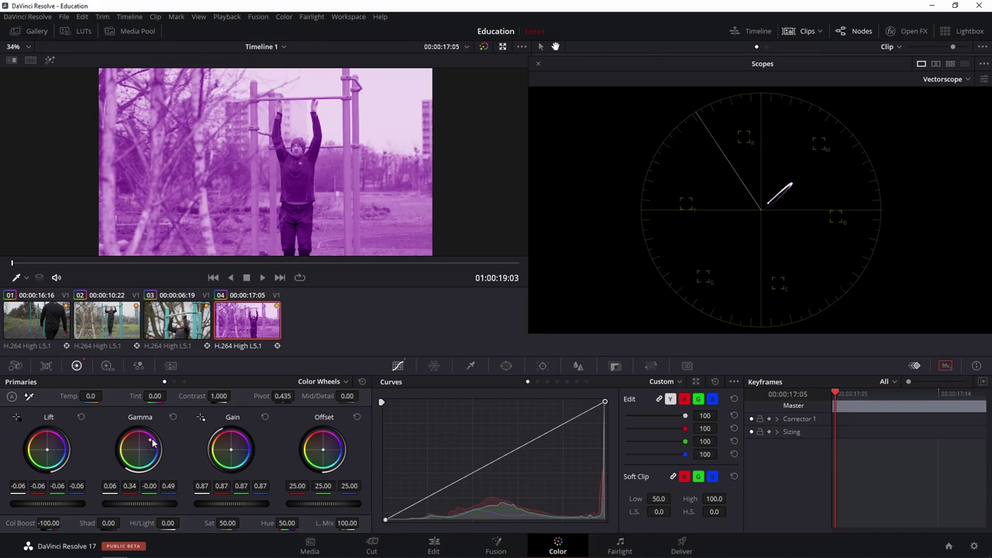
{"action": "left_click", "coordinate": [404, 83]}
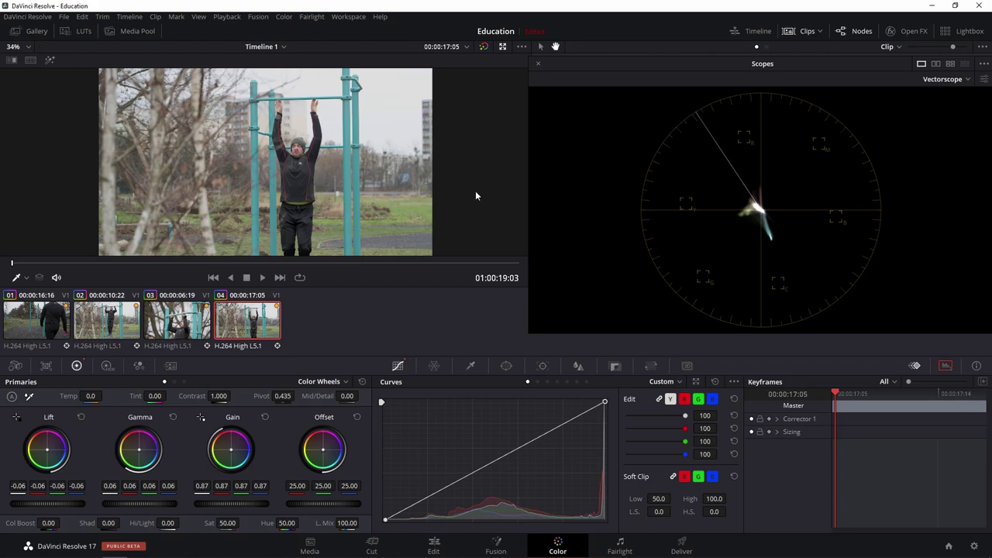
{"action": "left_click", "coordinate": [799, 31]}
Raise clip 04's saturation to 58.40, then add clips 03 and 02 to the selection
{"action": "left_click_drag", "start_coordinate": [227, 523], "coordinate": [242, 524]}
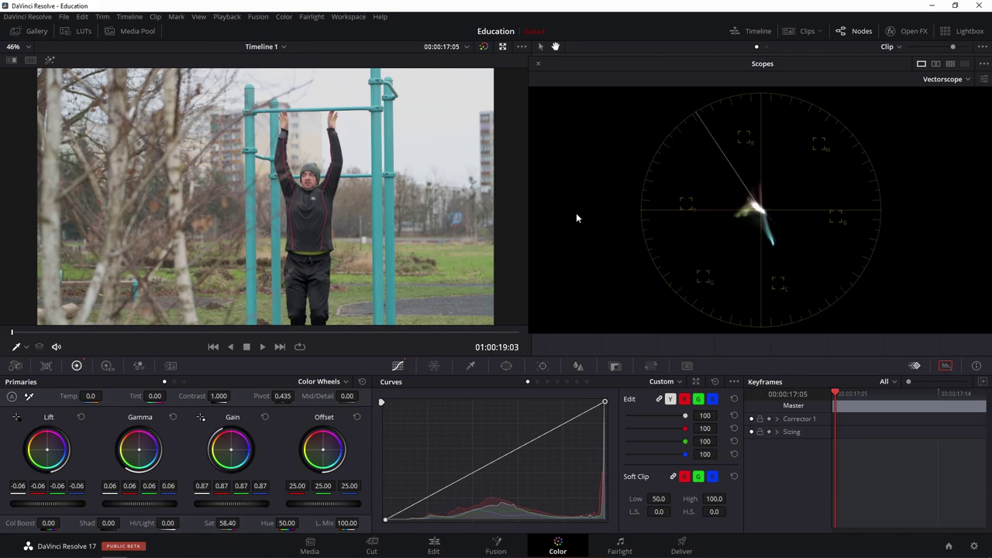
{"action": "left_click", "coordinate": [805, 33]}
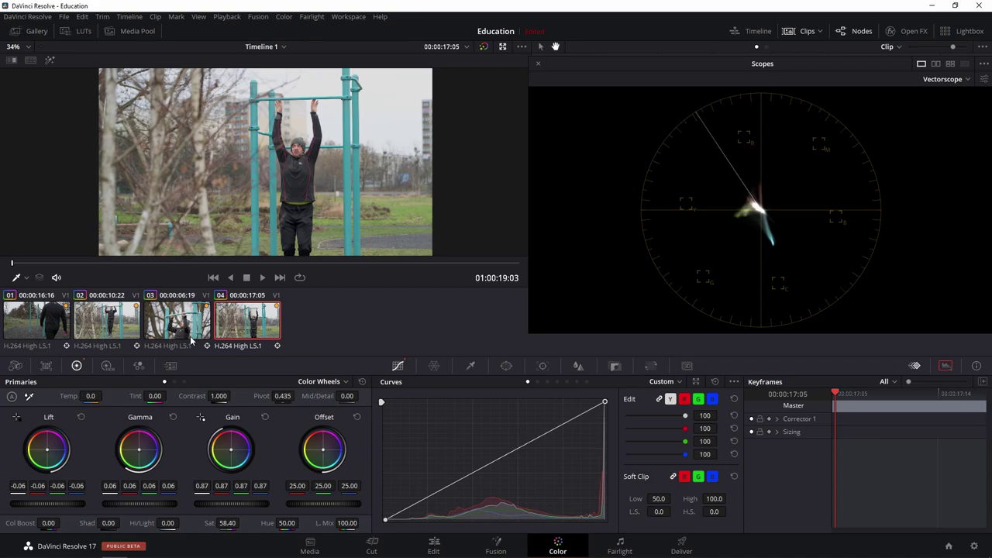
{"action": "left_click", "coordinate": [178, 329], "text": "ctrl"}
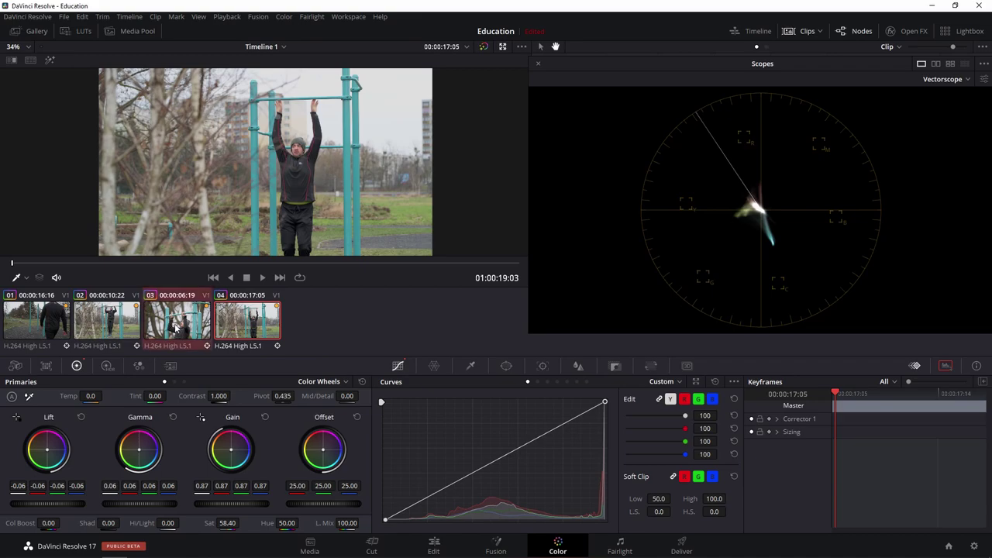
{"action": "left_click", "coordinate": [108, 328], "text": "ctrl"}
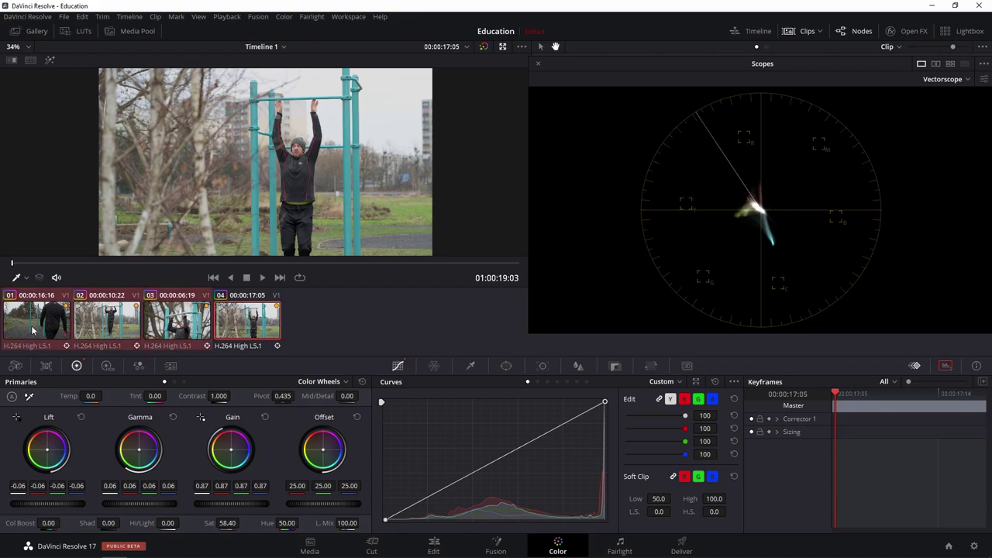
Ripple clip 04's node changes to the selected clips with Color > Ripple Node Changes, then reselect clip 04
{"action": "left_click", "coordinate": [285, 18]}
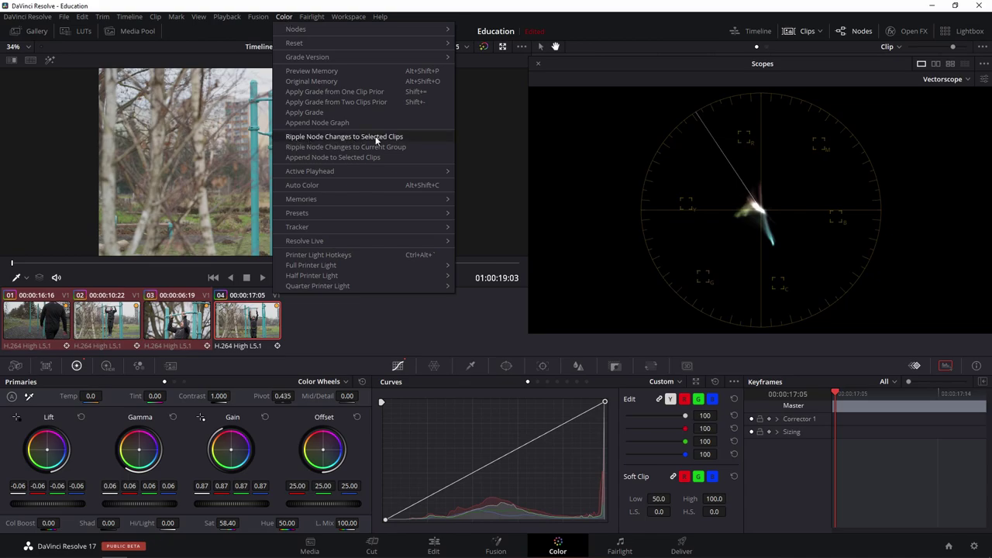
{"action": "left_click", "coordinate": [401, 141]}
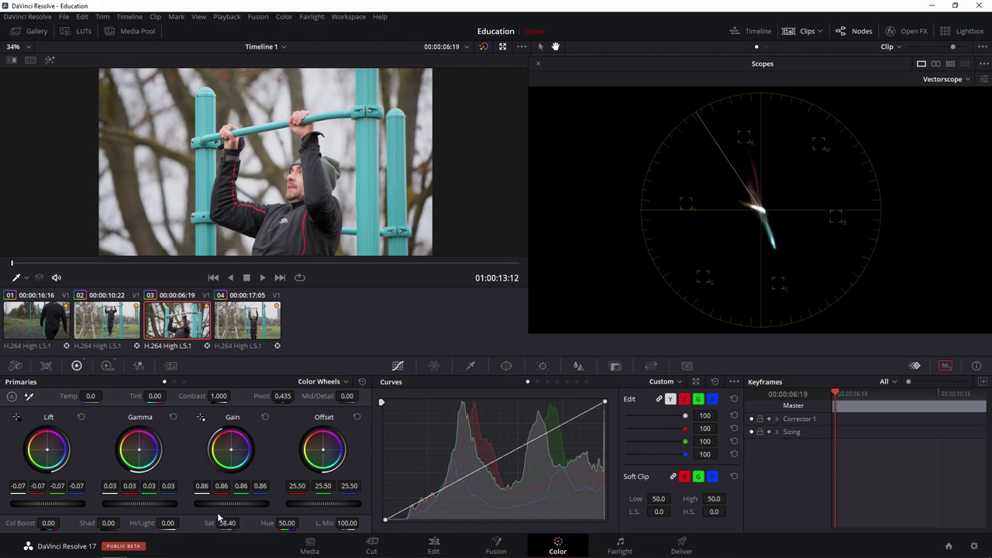
{"action": "left_click", "coordinate": [248, 319]}
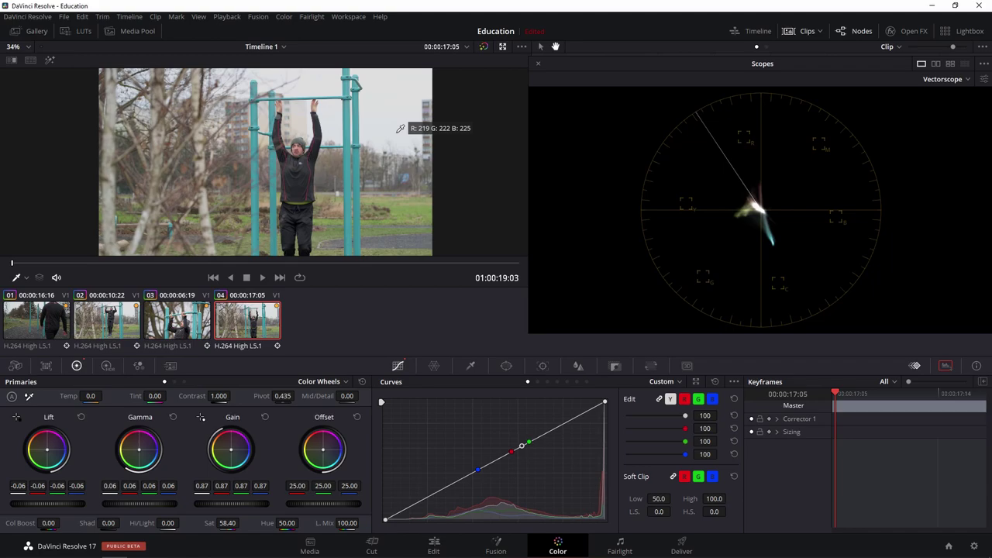
Grab a gallery still (1.4.1) of clip 04's grade and load clip 03
{"action": "right_click", "coordinate": [398, 132]}
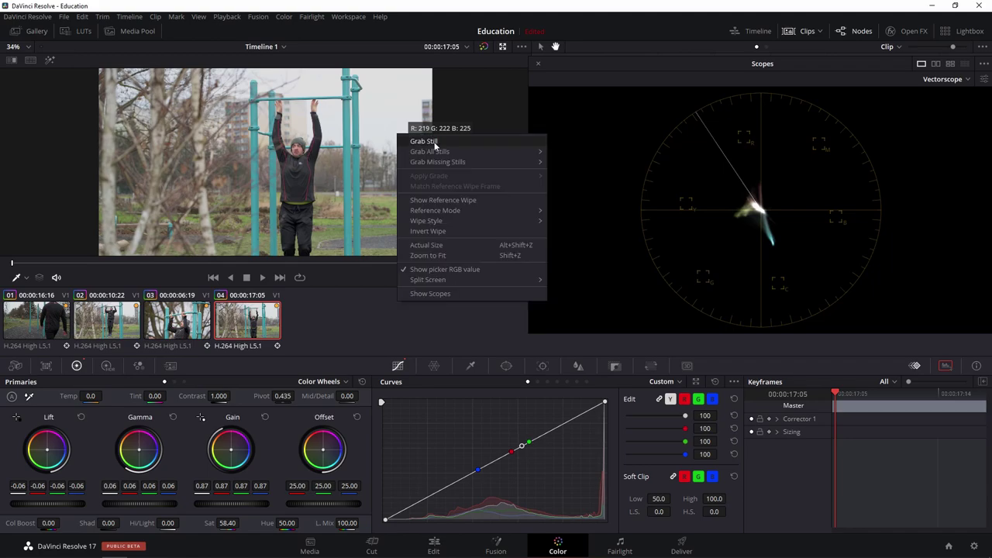
{"action": "left_click", "coordinate": [433, 142]}
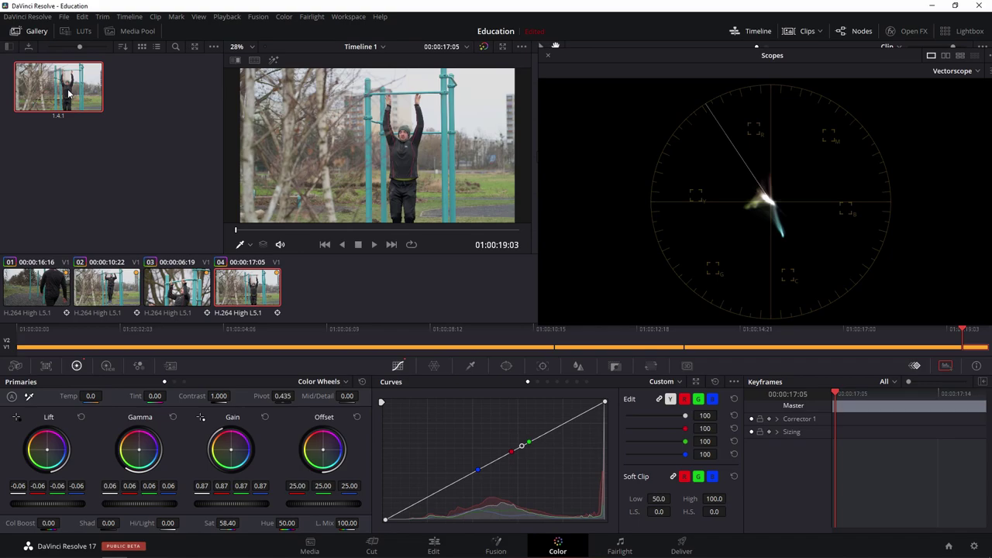
{"action": "mouse_move", "coordinate": [68, 89]}
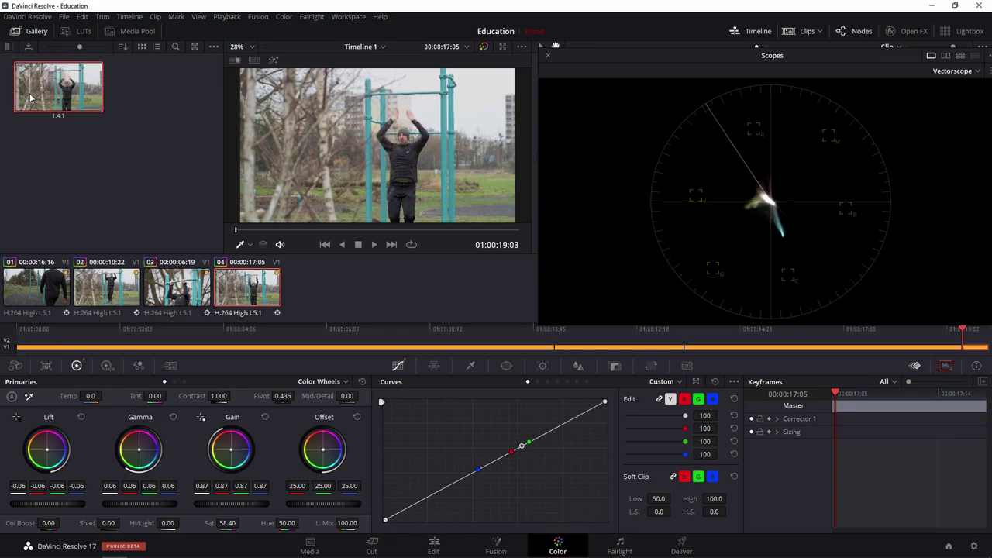
{"action": "left_click", "coordinate": [175, 286]}
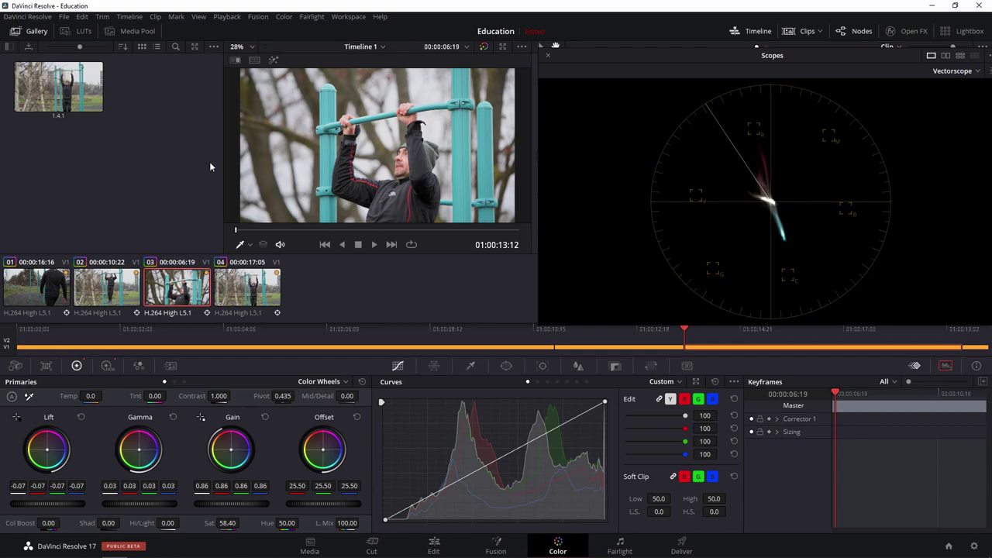
Apply the still's grade to clip 03, compare it with the still and clip 04, and hide the mini timeline
{"action": "right_click", "coordinate": [79, 95]}
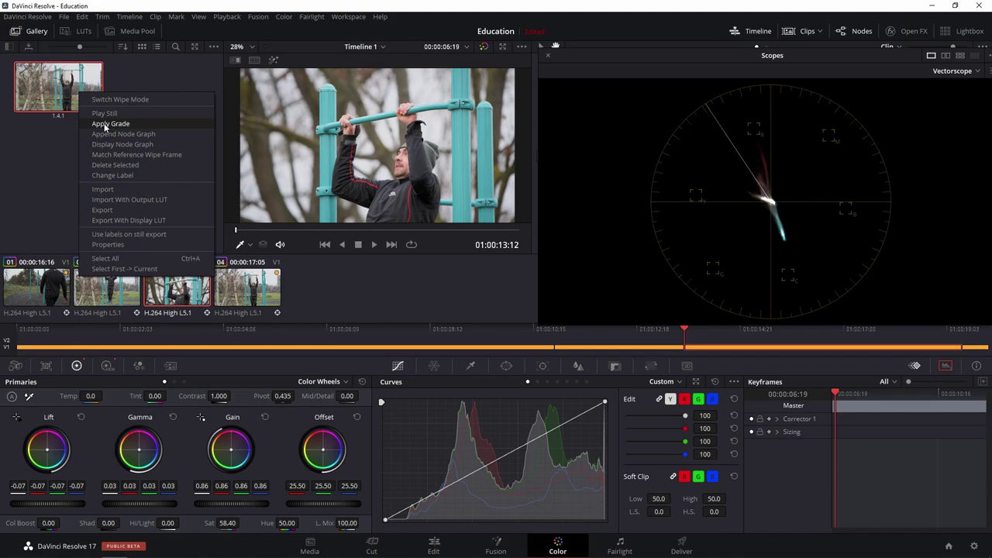
{"action": "left_click", "coordinate": [95, 124]}
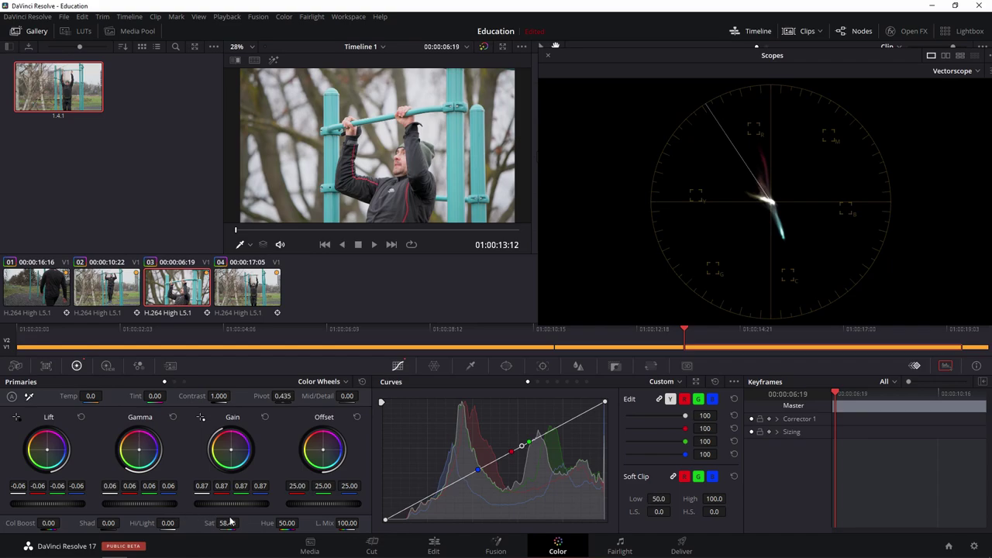
{"action": "double_click", "coordinate": [83, 97]}
{"action": "left_click", "coordinate": [253, 303]}
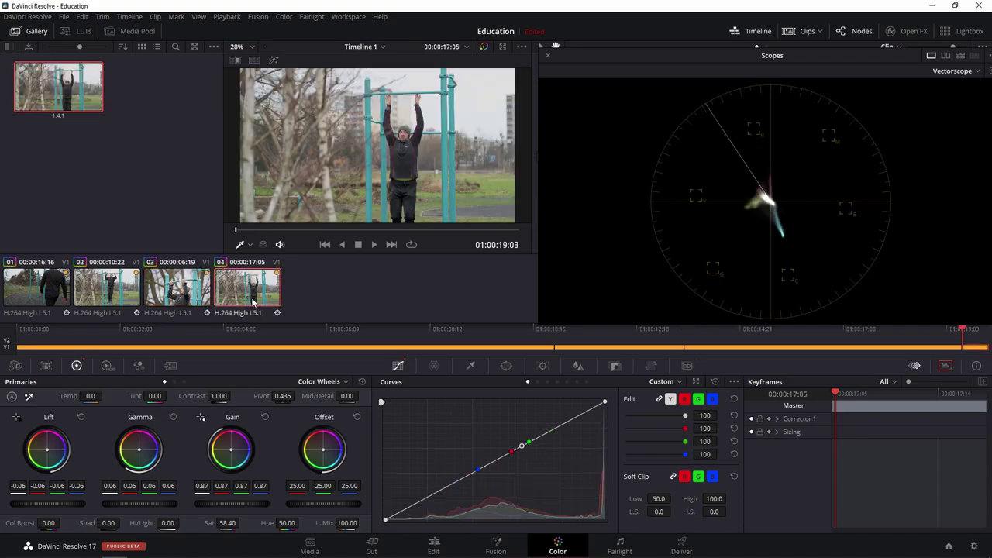
{"action": "left_click", "coordinate": [188, 298]}
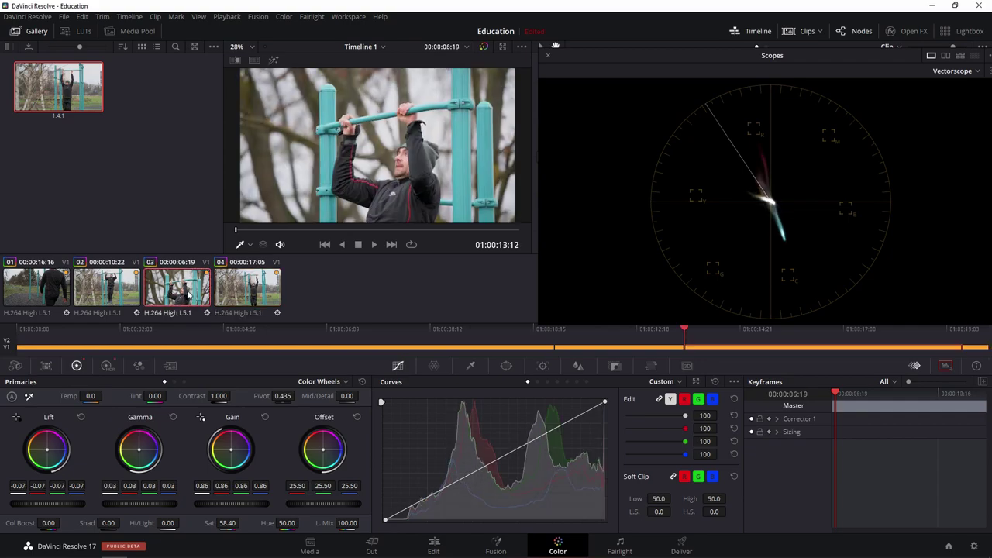
{"action": "left_click", "coordinate": [751, 33]}
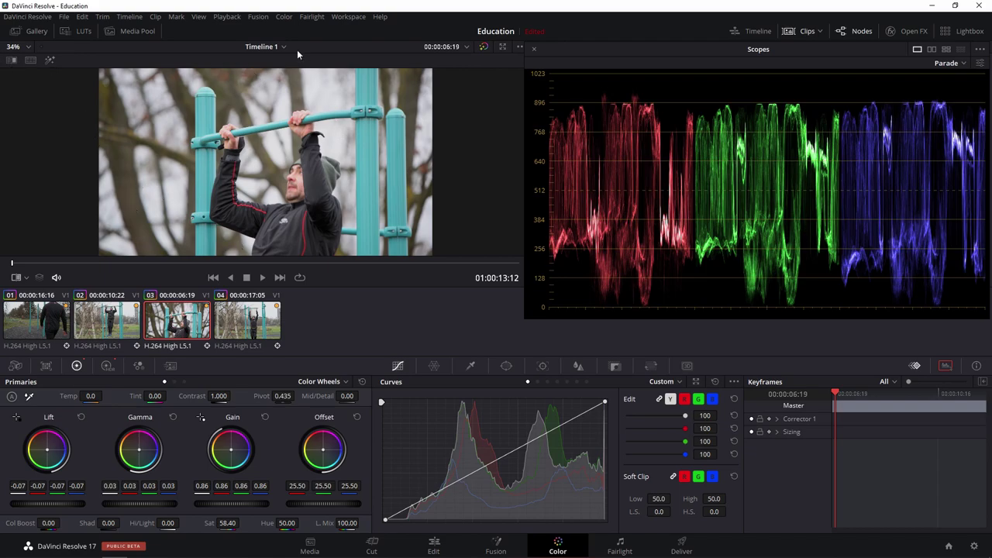
Turn on Image Wipe against the reference still and load clip 01 via clip 02
{"action": "left_click", "coordinate": [12, 62]}
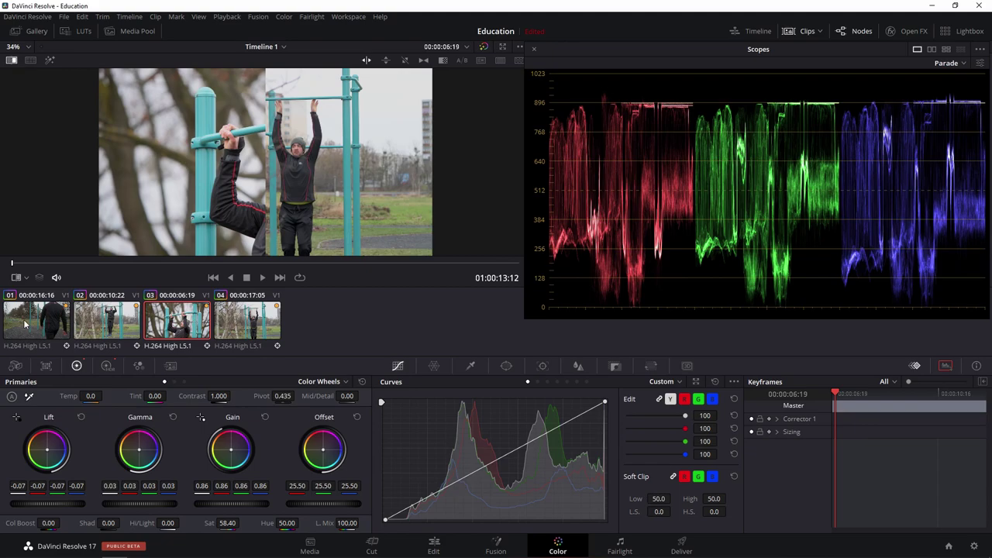
{"action": "key", "text": "Up"}
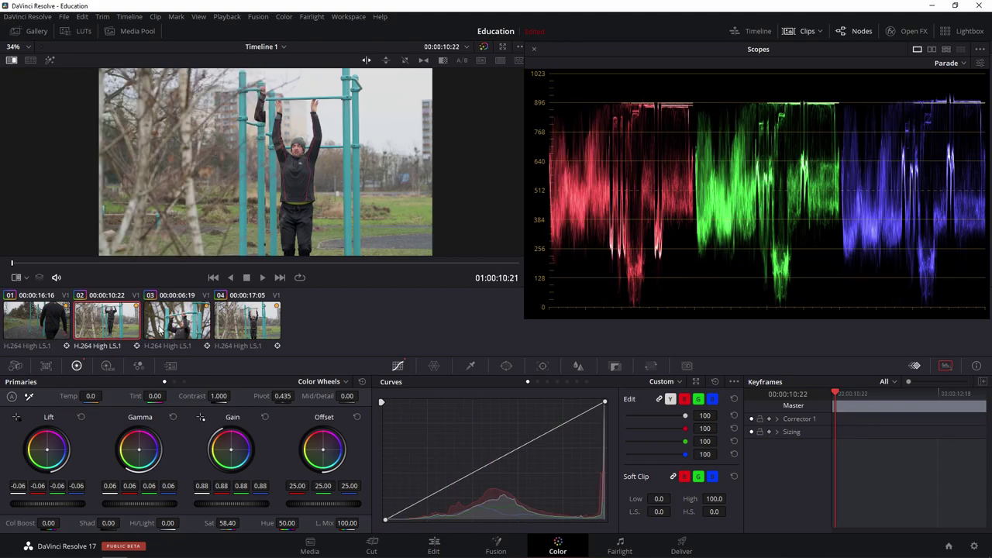
{"action": "left_click", "coordinate": [33, 330]}
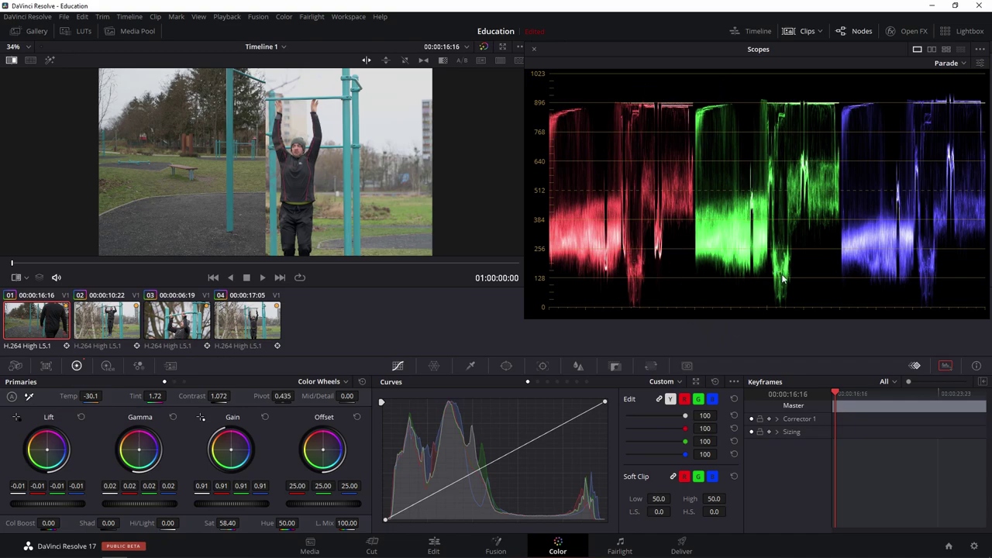
Jump to a later frame of clip 01 and position the wipe line near frame centre
{"action": "left_click", "coordinate": [228, 263]}
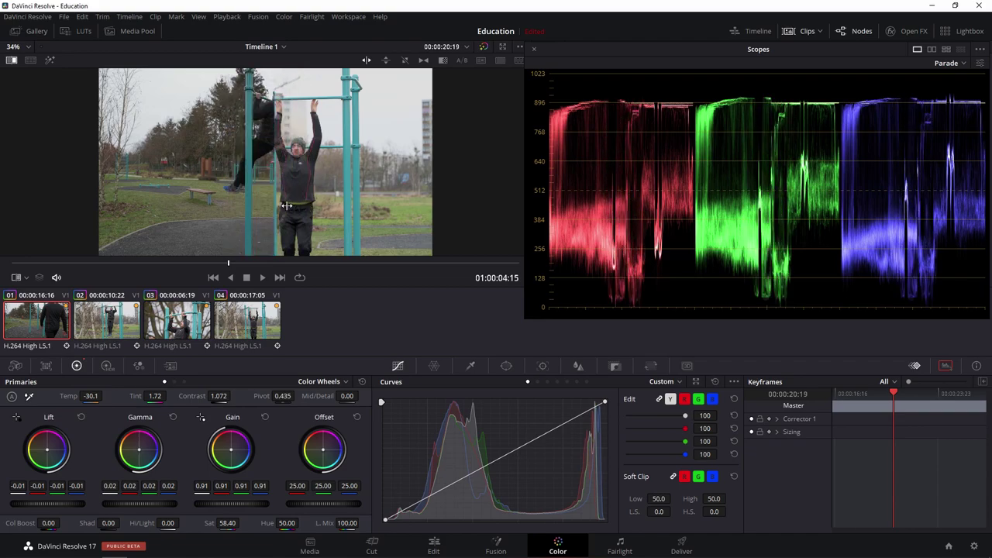
{"action": "mouse_move", "coordinate": [287, 206]}
{"action": "left_mouse_down"}
{"action": "mouse_move", "coordinate": [230, 209]}
{"action": "mouse_move", "coordinate": [250, 209]}
{"action": "left_mouse_up"}
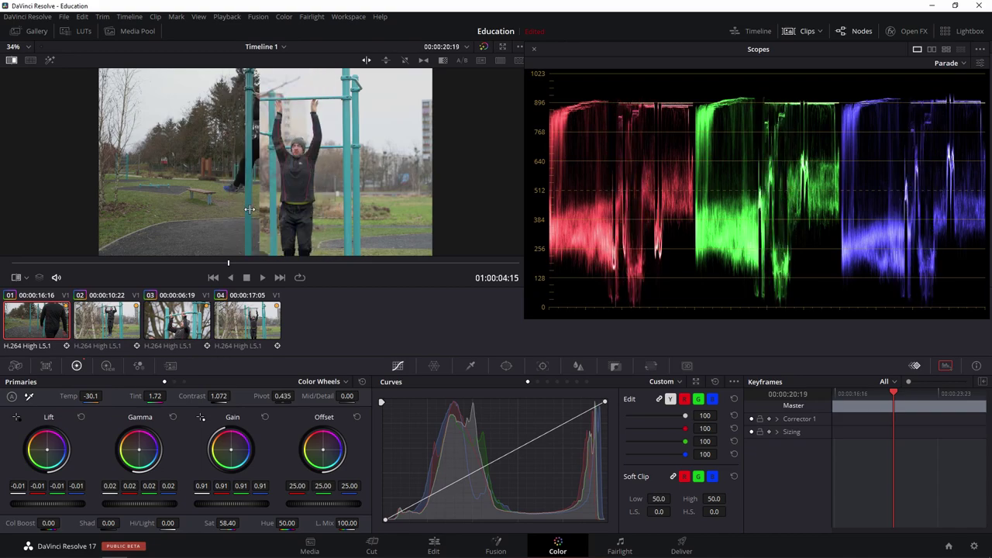
{"action": "left_click_drag", "start_coordinate": [250, 209], "coordinate": [276, 179]}
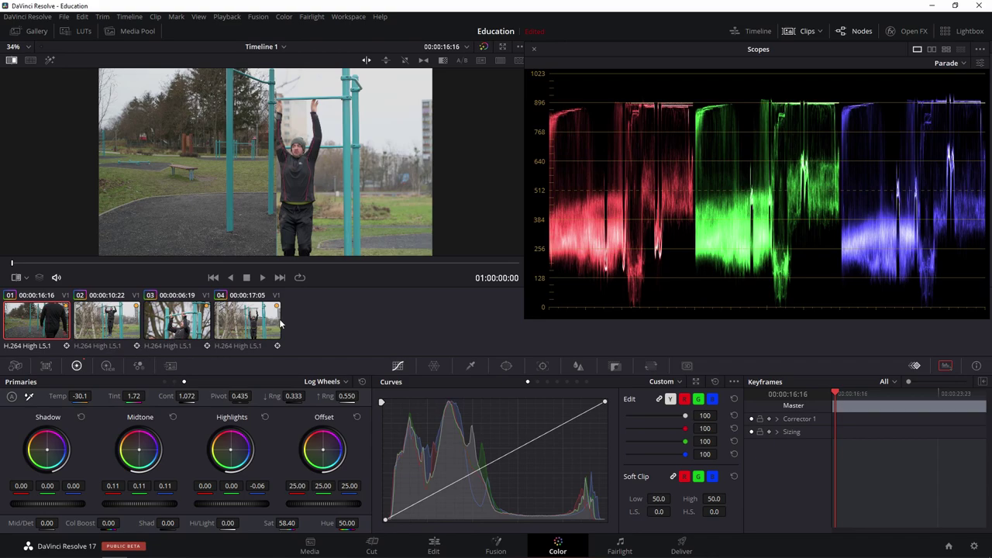
Raise clip 01's Midtone to 0.39, lower Highlights, and lift Offset to 29.55
{"action": "mouse_move", "coordinate": [135, 508]}
{"action": "left_mouse_down"}
{"action": "mouse_move", "coordinate": [166, 507]}
{"action": "mouse_move", "coordinate": [128, 504]}
{"action": "left_mouse_up"}
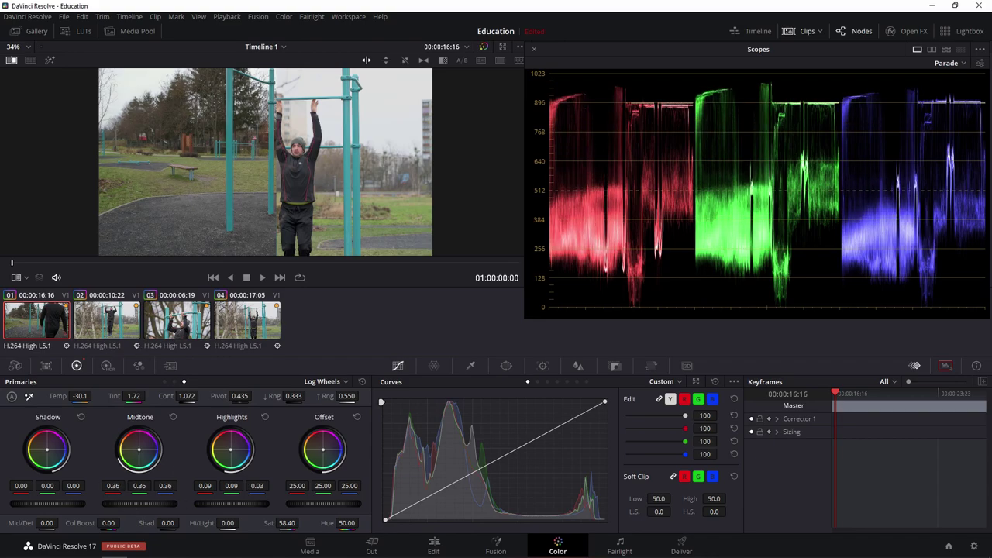
{"action": "mouse_move", "coordinate": [225, 503]}
{"action": "left_mouse_down"}
{"action": "mouse_move", "coordinate": [248, 503]}
{"action": "mouse_move", "coordinate": [229, 503]}
{"action": "left_mouse_up"}
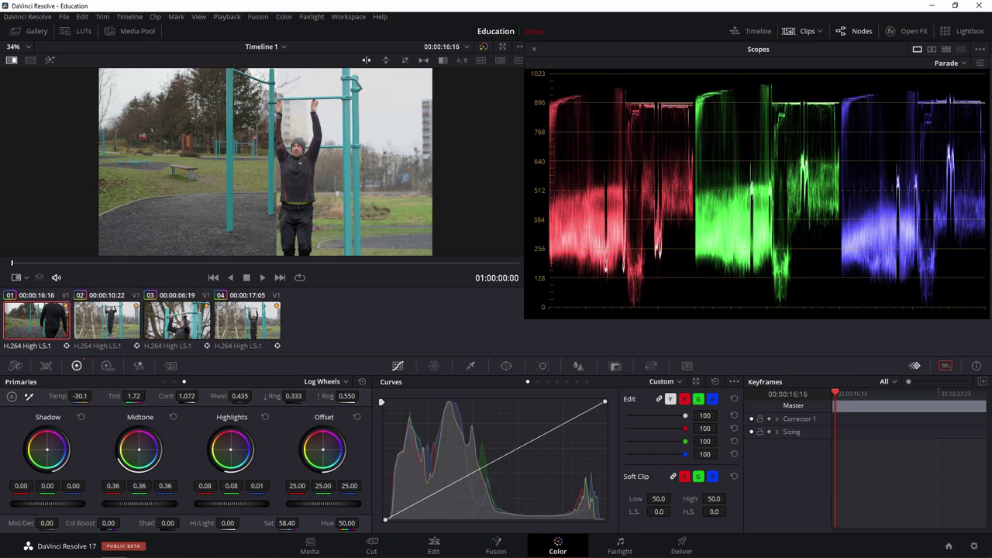
{"action": "mouse_move", "coordinate": [147, 503]}
{"action": "left_mouse_down"}
{"action": "mouse_move", "coordinate": [163, 504]}
{"action": "mouse_move", "coordinate": [130, 503]}
{"action": "left_mouse_up"}
{"action": "left_click_drag", "start_coordinate": [231, 503], "coordinate": [226, 503]}
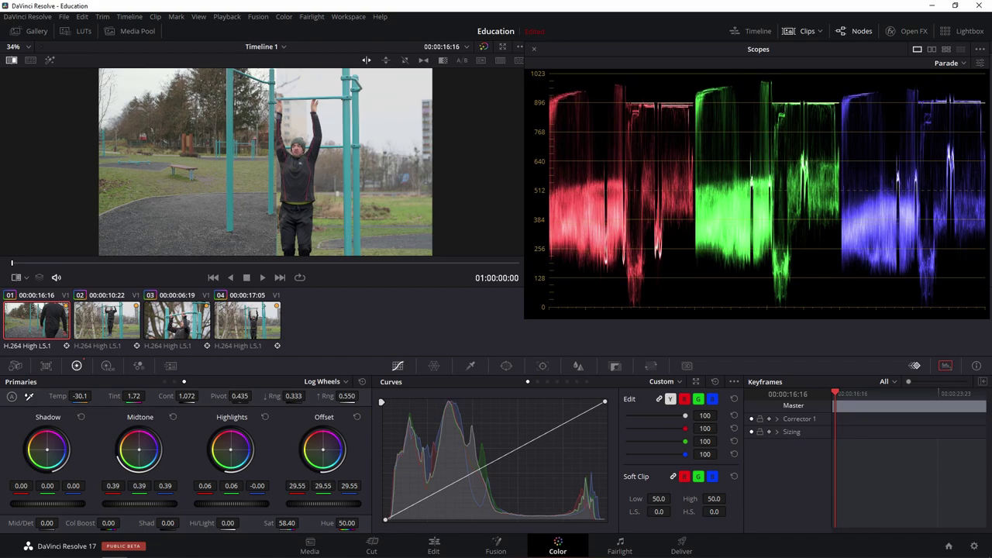
{"action": "left_click_drag", "start_coordinate": [324, 503], "coordinate": [341, 503]}
Review playback with the wipe on, and darken Highlights to about -0.15 at the five-second frame
{"action": "key", "text": "space"}
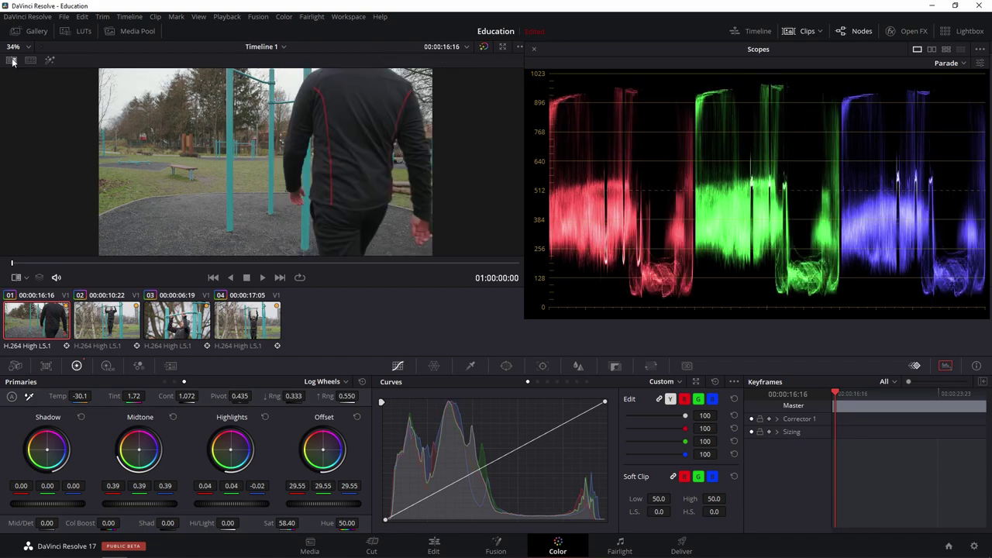
{"action": "left_click", "coordinate": [12, 62]}
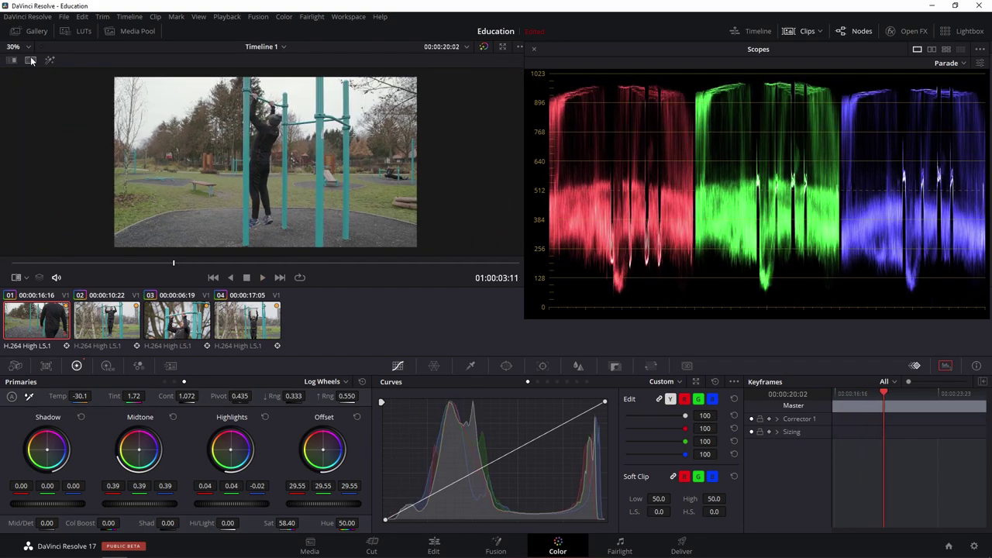
{"action": "key", "text": "space"}
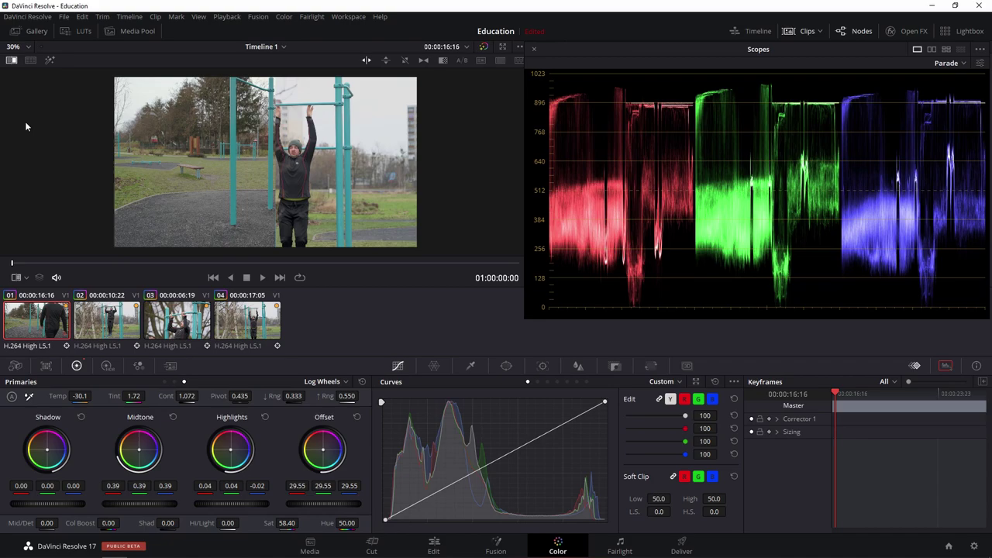
{"action": "left_click_drag", "start_coordinate": [12, 261], "coordinate": [266, 261]}
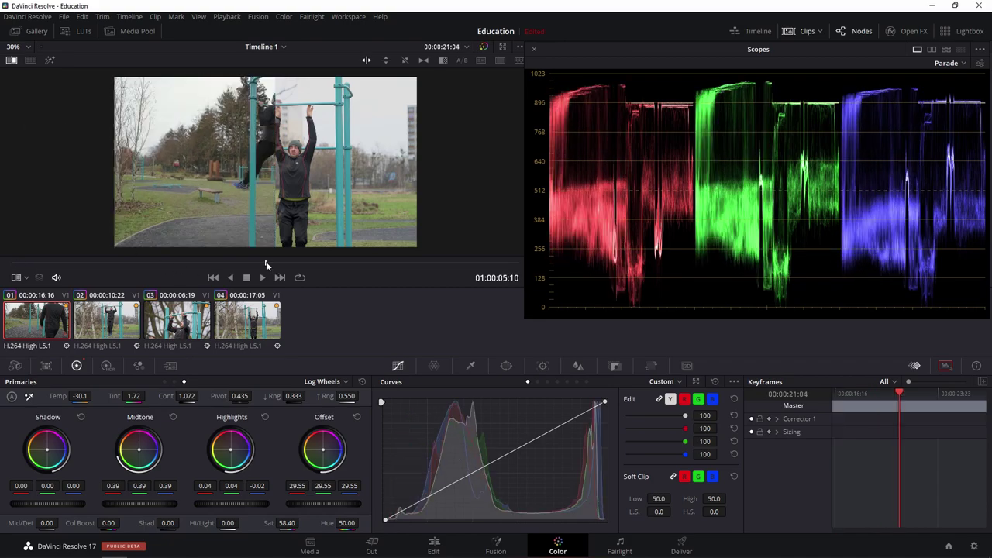
{"action": "left_click_drag", "start_coordinate": [248, 504], "coordinate": [194, 504]}
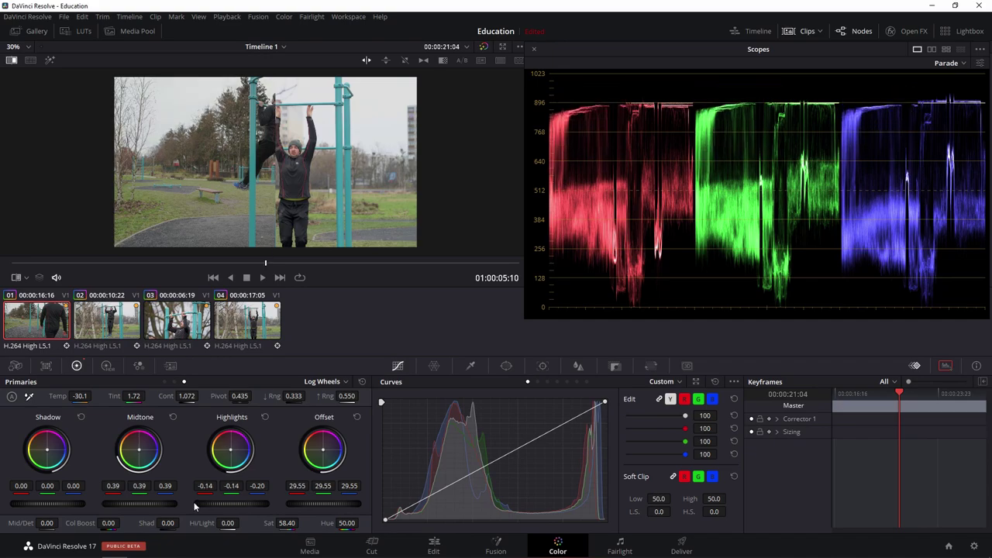
{"action": "left_click_drag", "start_coordinate": [296, 160], "coordinate": [253, 183]}
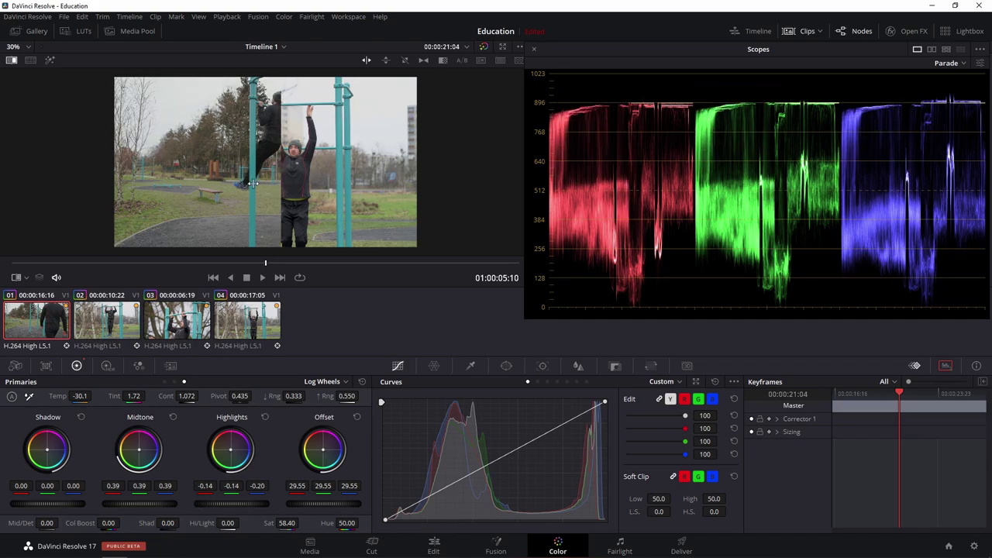
{"action": "scroll", "coordinate": [253, 183], "scroll_direction": "up", "scroll_amount": 3}
{"action": "scroll", "coordinate": [267, 124], "scroll_direction": "down", "scroll_amount": 3}
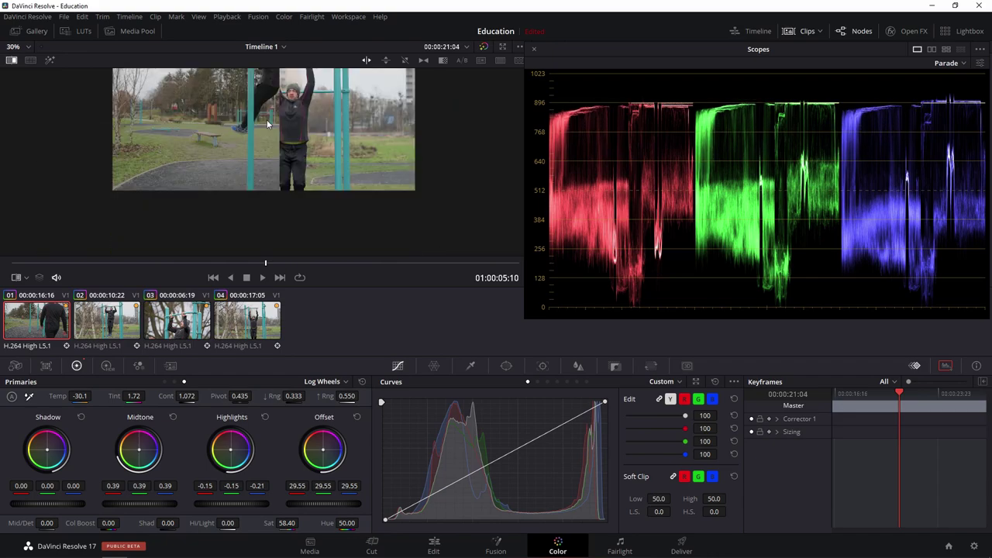
{"action": "scroll", "coordinate": [267, 124], "scroll_direction": "up", "scroll_amount": 2}
{"action": "scroll", "coordinate": [268, 124], "scroll_direction": "down", "scroll_amount": 2}
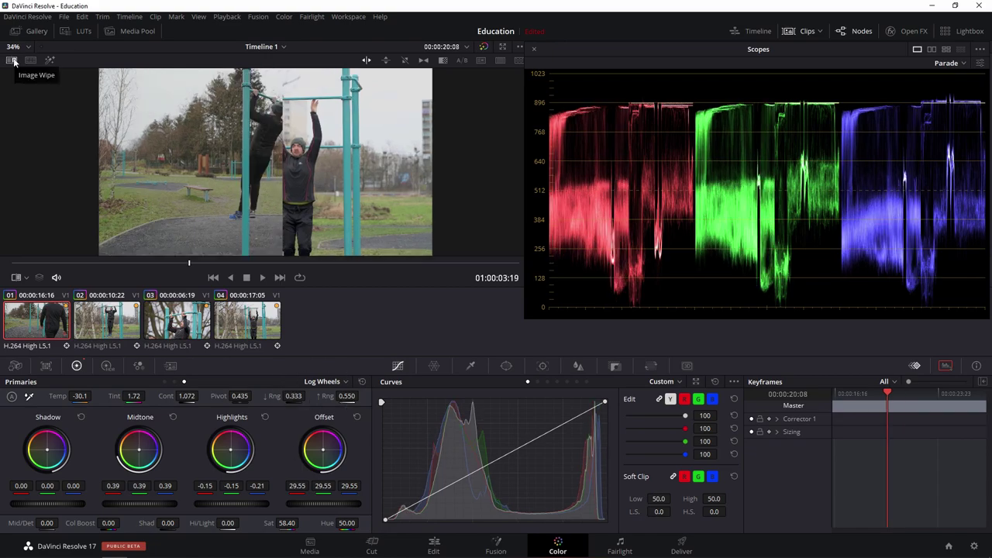
Turn off the image wipe, then review all four park workout clips in Lightbox and close it
{"action": "left_click", "coordinate": [14, 62]}
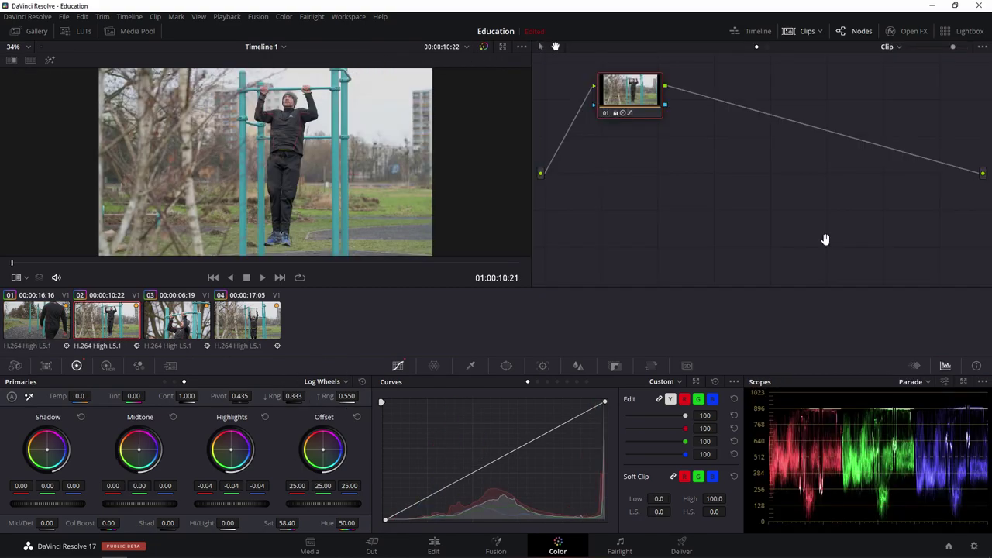
{"action": "left_click", "coordinate": [968, 31]}
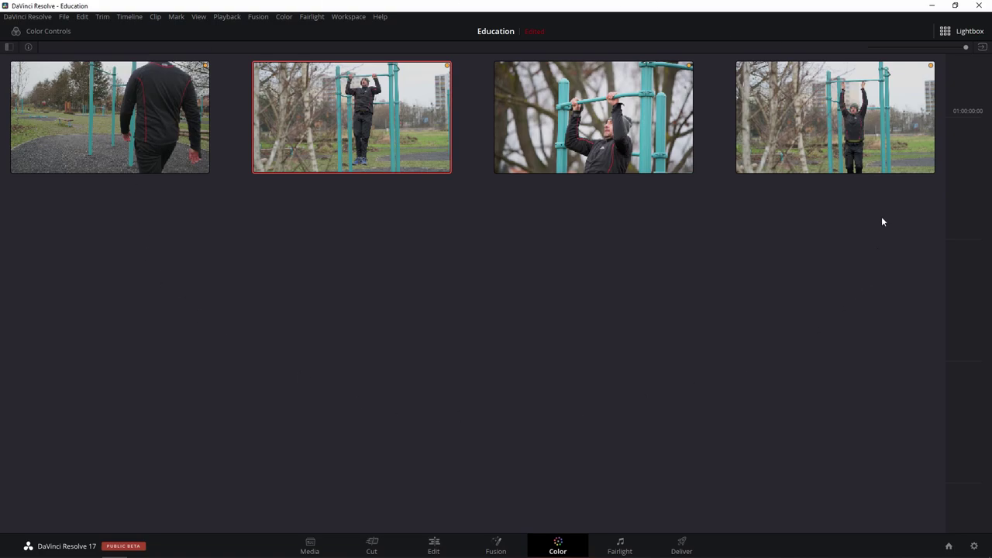
{"action": "key", "text": "ctrl+alt+l"}
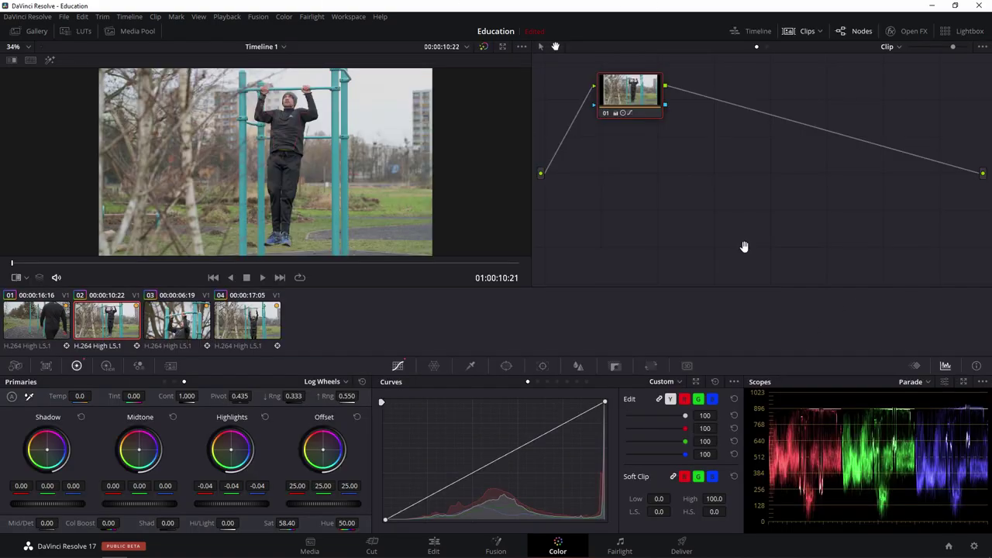